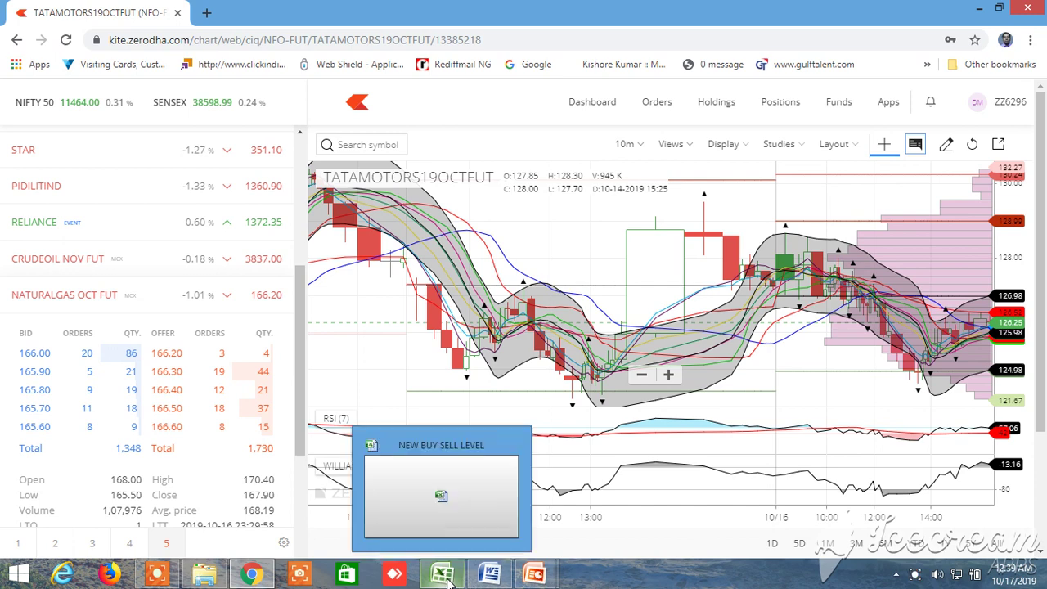
- Switch to the NEW BUY SELL LEVEL workbook in Excel and examine its BUY ABOVE, TARGET 1 and TARGET 4 columns
click(448, 579)
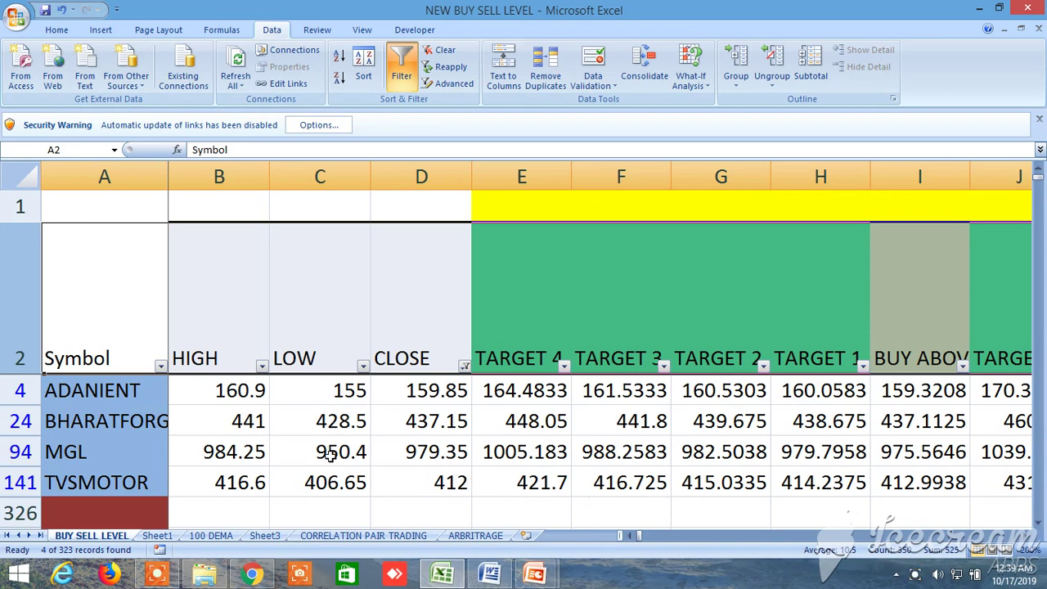
drag(1025, 535, 1029, 542)
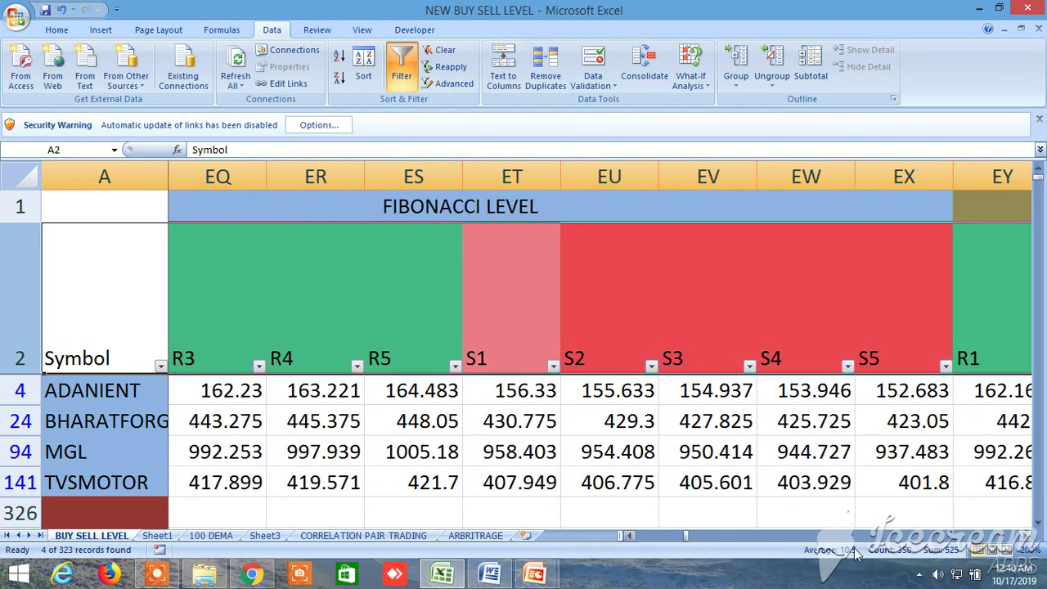
drag(687, 537, 631, 538)
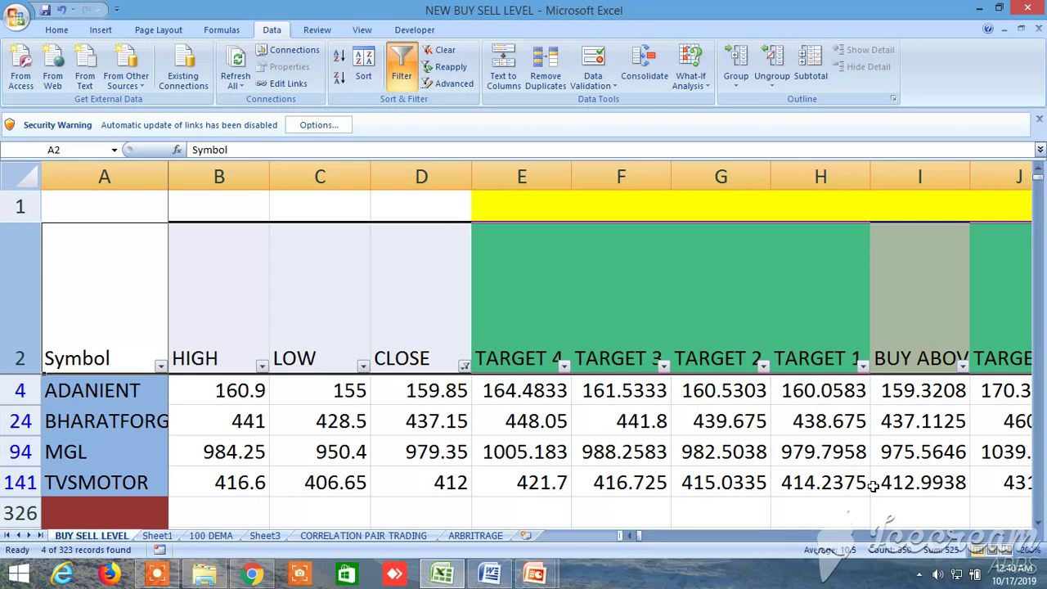
click(918, 316)
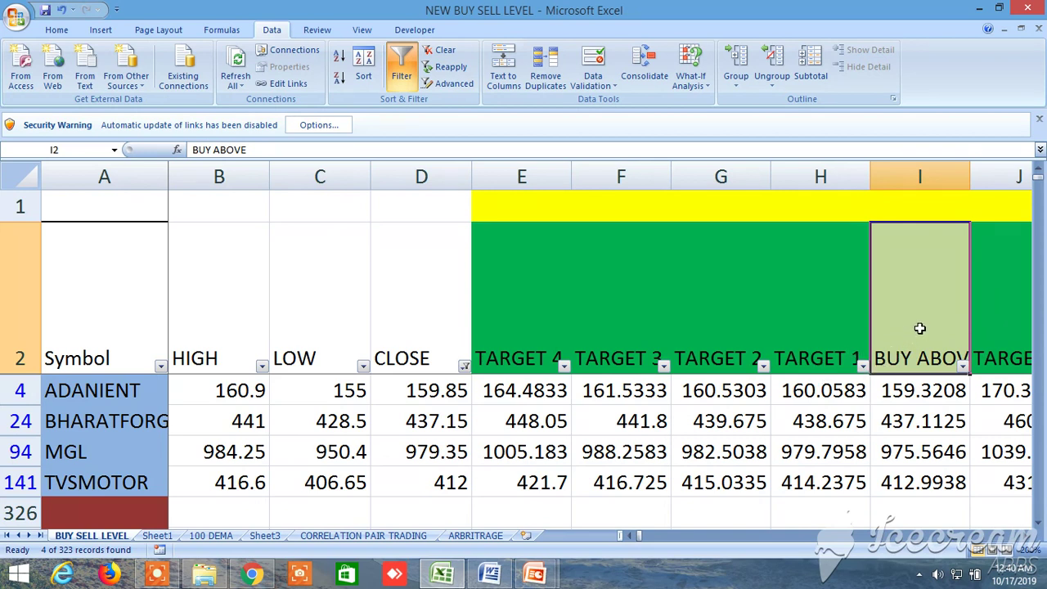
click(822, 313)
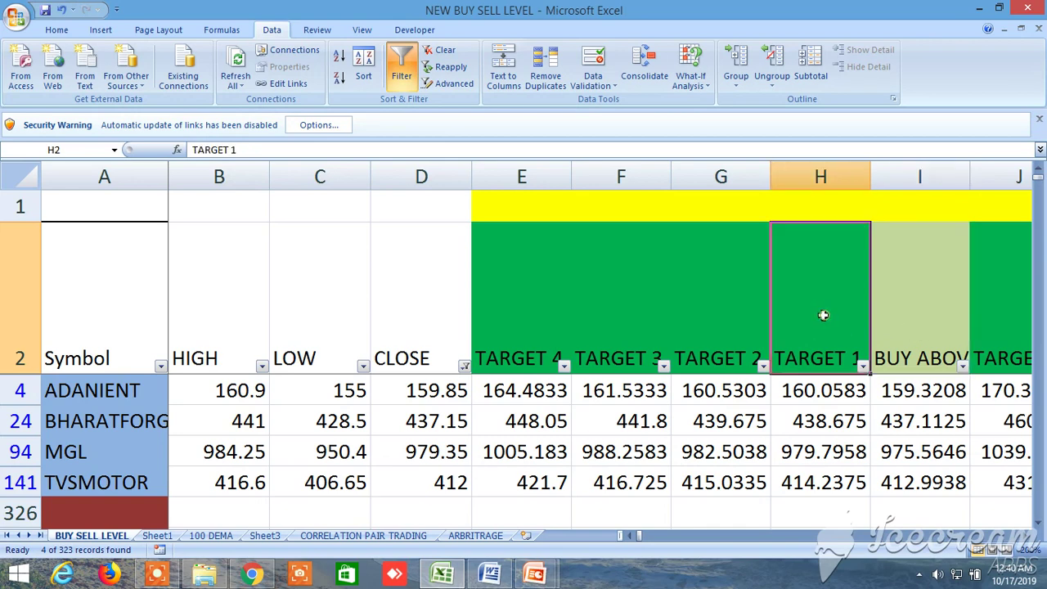
click(490, 279)
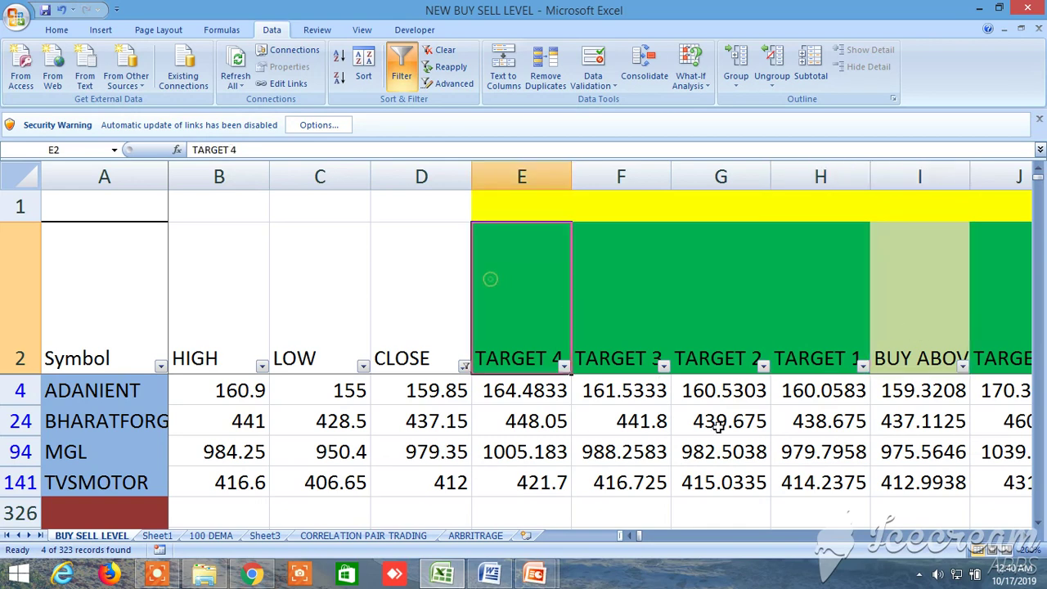
- Examine the ALTERNATIVE BUY SELL LEVELS columns, from BUY ABOVE and SELL BELOW to the advance/decline and volatility columns
click(1028, 536)
drag(1031, 539, 1031, 540)
scroll(628, 538, left, 5)
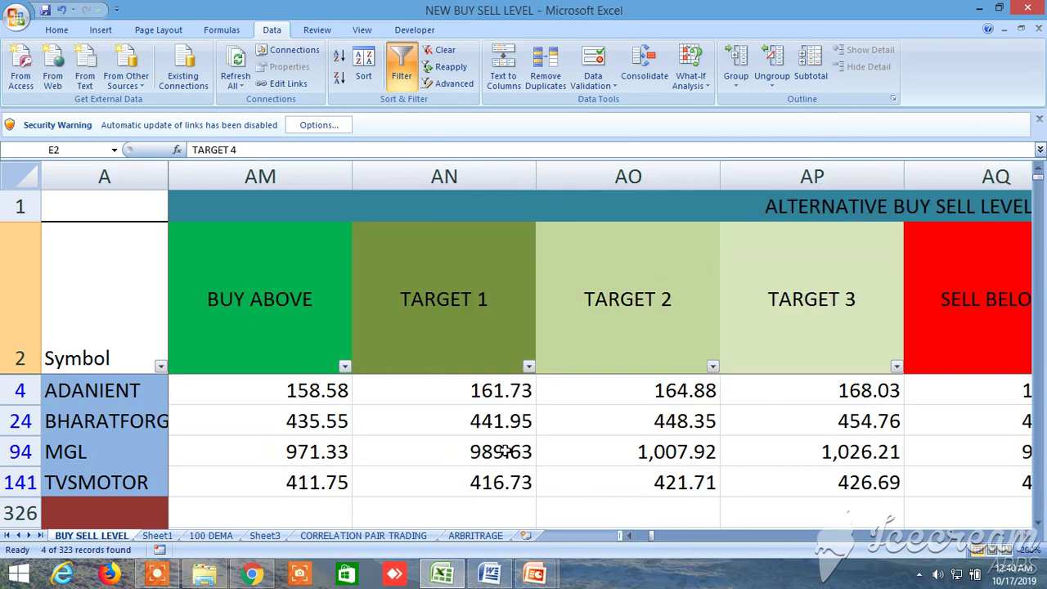
click(1027, 537)
click(1026, 536)
click(1026, 537)
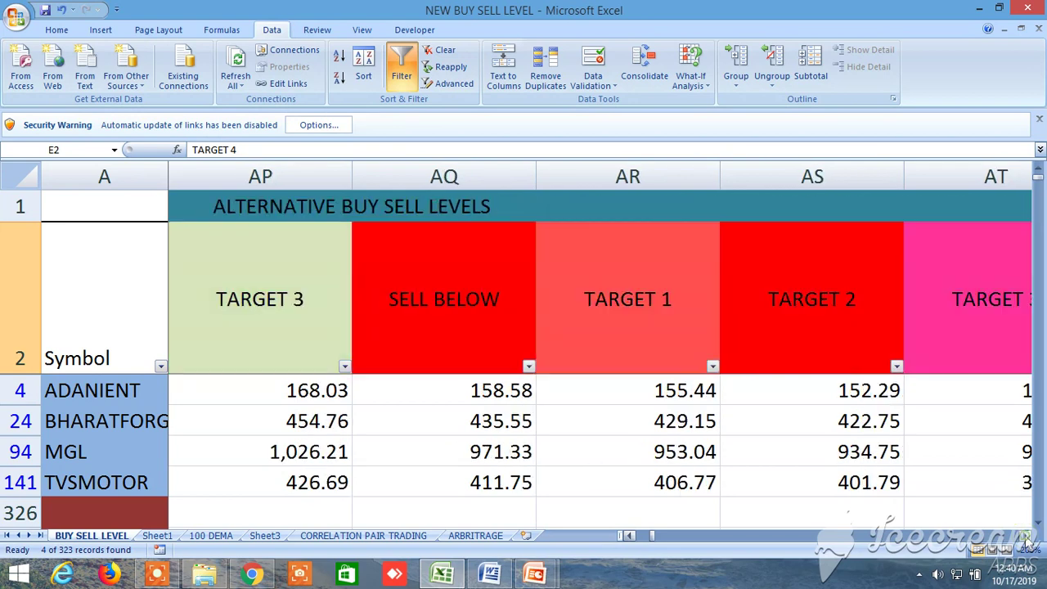
click(1026, 537)
click(1026, 537)
click(1027, 537)
click(1026, 537)
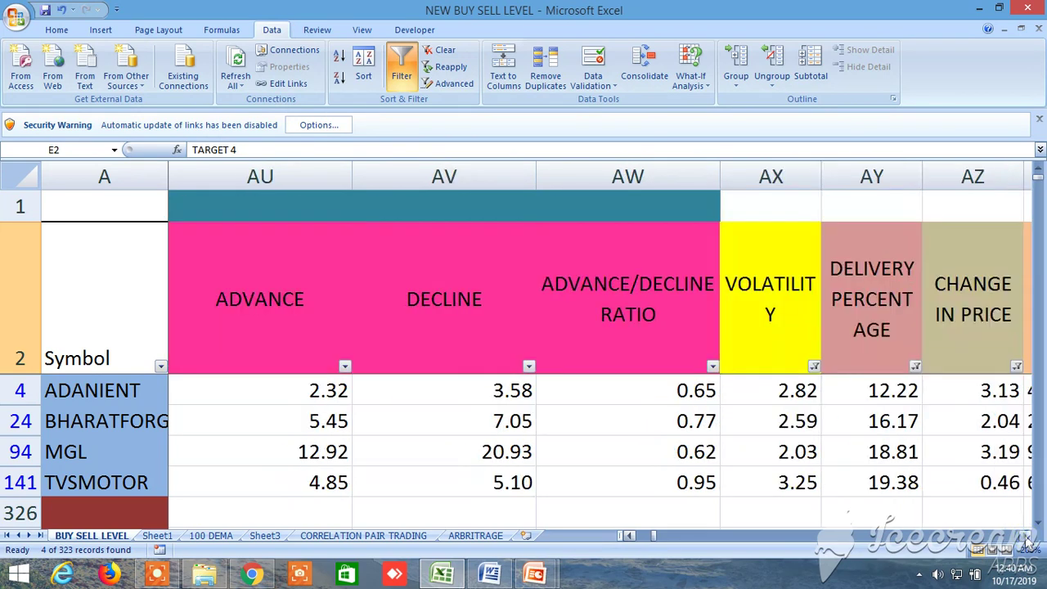
- Examine the statistical columns further along the sheet, including NORMDIST 30 and the EMA 5-8-13 CROSSOVER
click(1026, 537)
click(1027, 537)
click(1027, 537)
click(1027, 537)
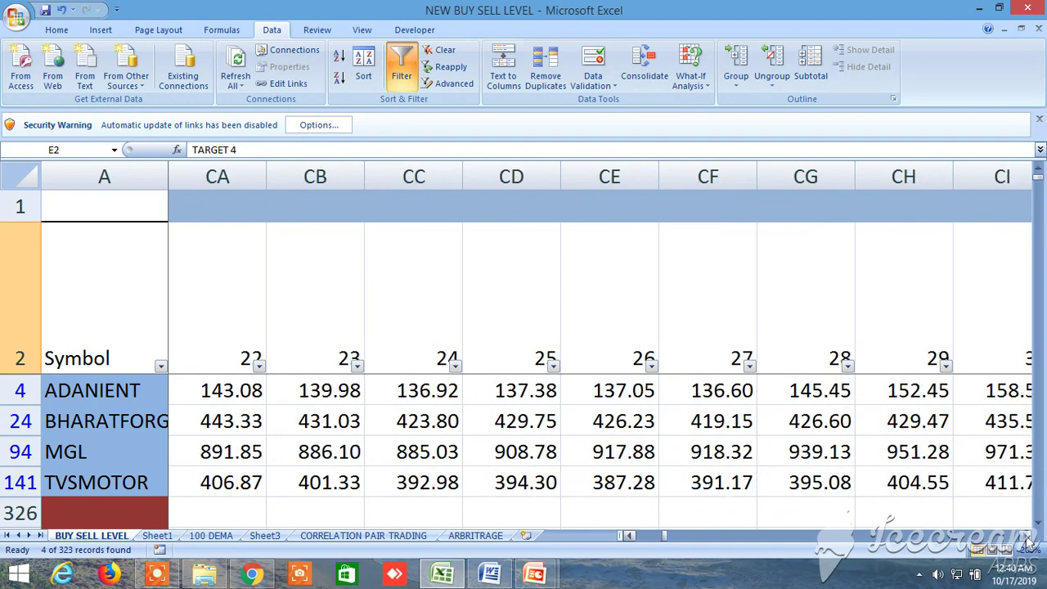
click(1027, 536)
click(1026, 537)
click(1027, 536)
click(1027, 537)
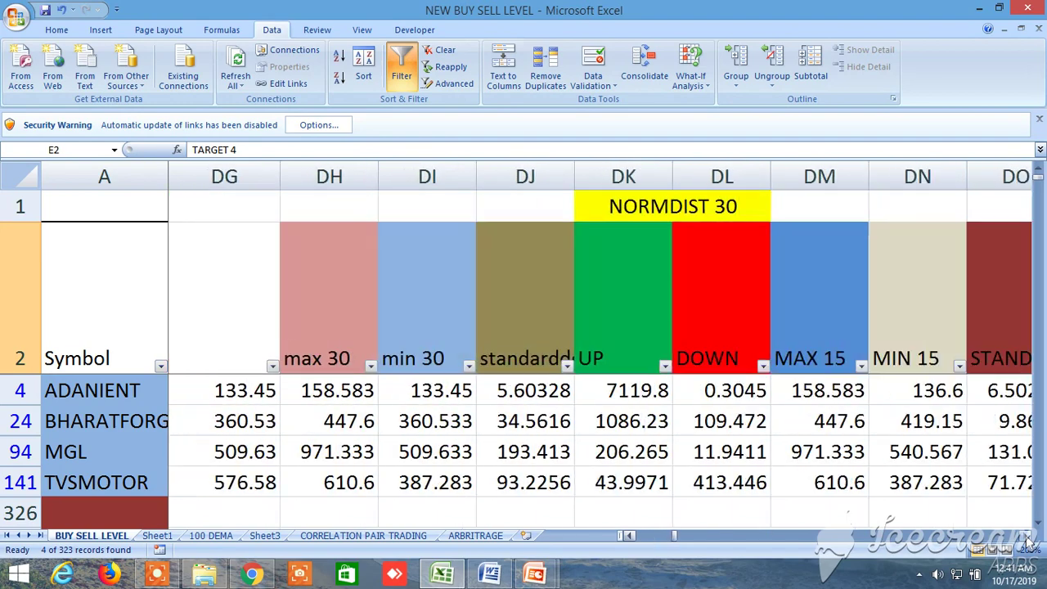
click(1026, 536)
click(1027, 536)
click(1027, 537)
click(1027, 536)
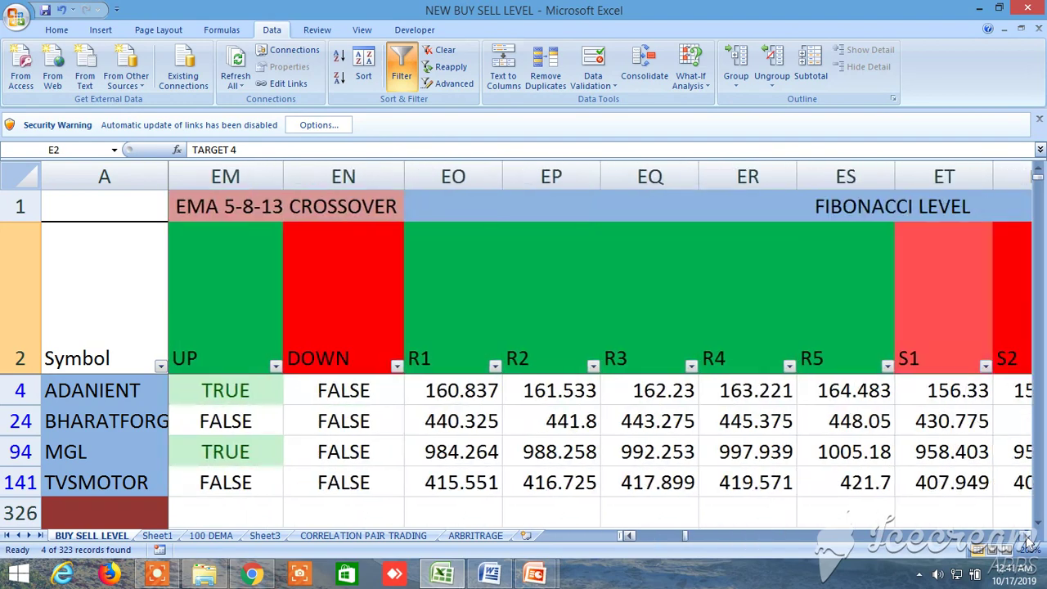
click(1026, 537)
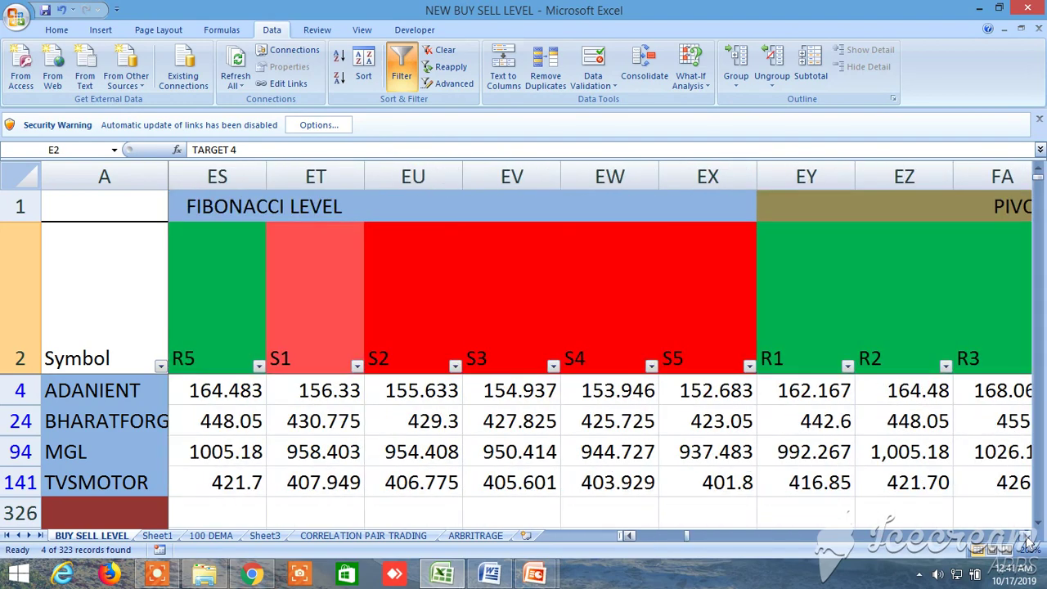
- Review the FIBONACCI LEVEL and PIVOT POINT columns and the LTP versus resistance and support columns for the filtered stocks
click(629, 536)
click(628, 535)
click(629, 535)
click(628, 536)
click(628, 536)
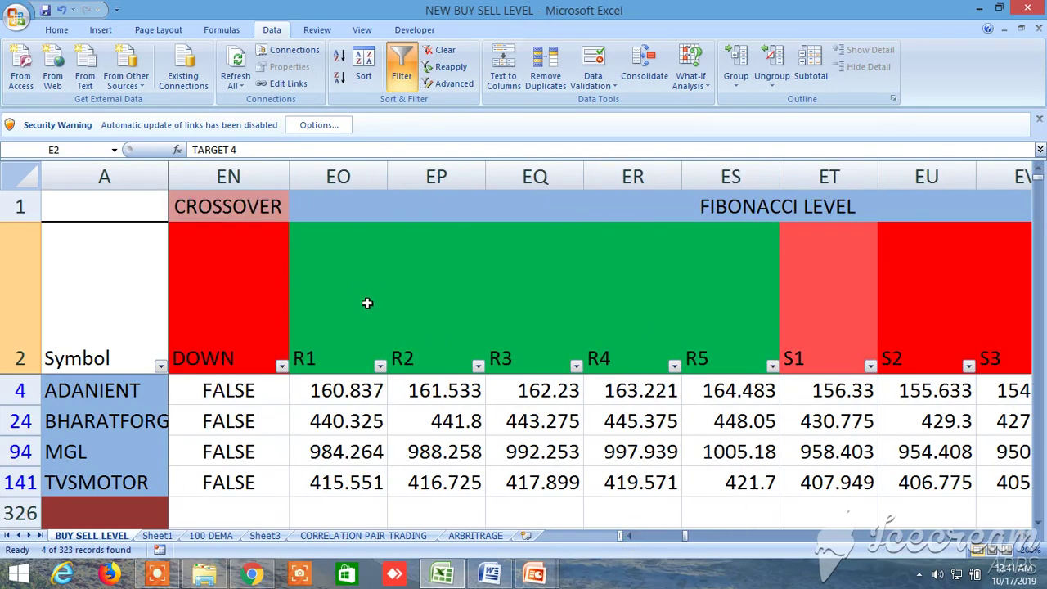
click(1024, 537)
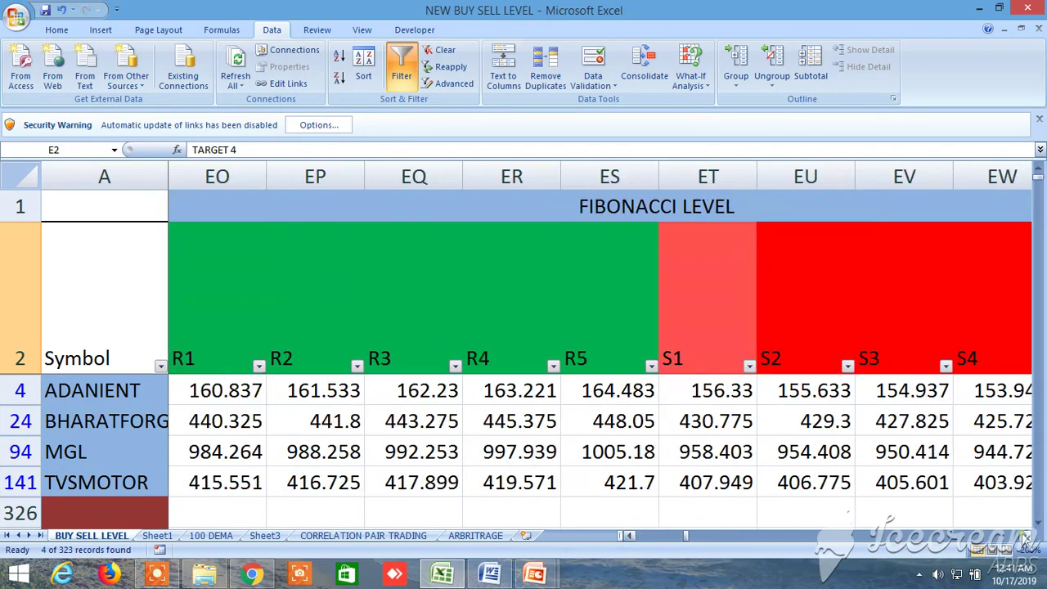
click(1024, 537)
click(1024, 537)
click(1024, 537)
click(1024, 537)
click(1024, 536)
click(1024, 536)
click(1024, 536)
click(1024, 536)
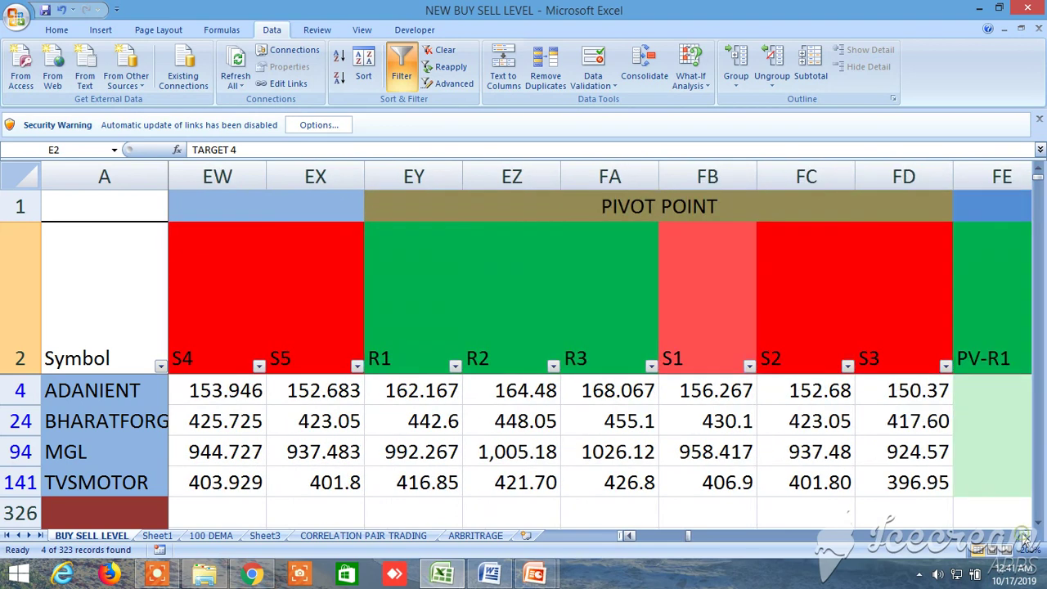
click(1024, 536)
click(1024, 537)
click(1024, 537)
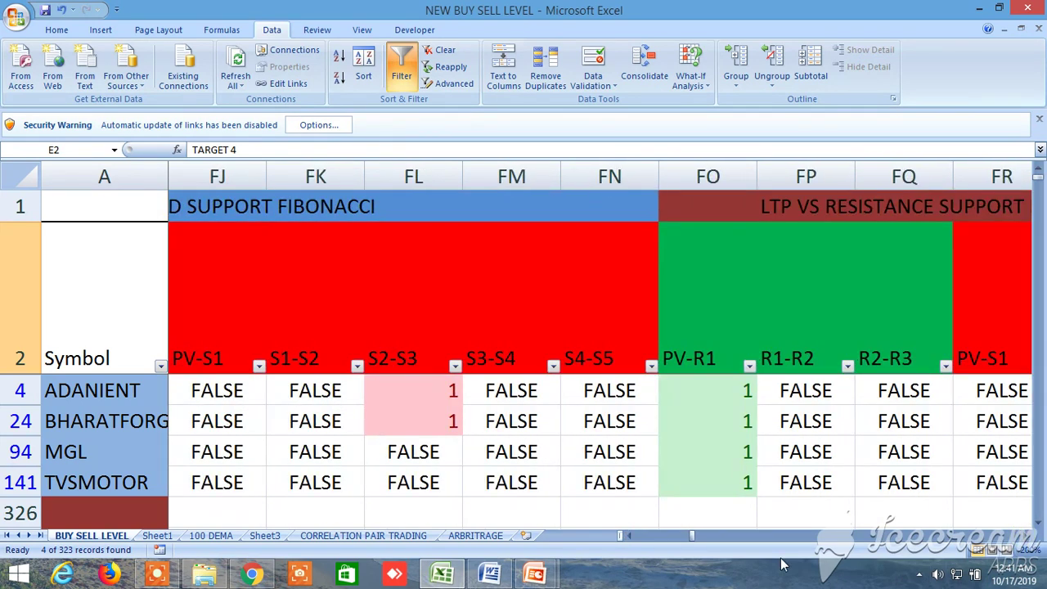
- Examine the Buy at/above and Sell at/below columns with their five targets near the sheet's far end
click(689, 536)
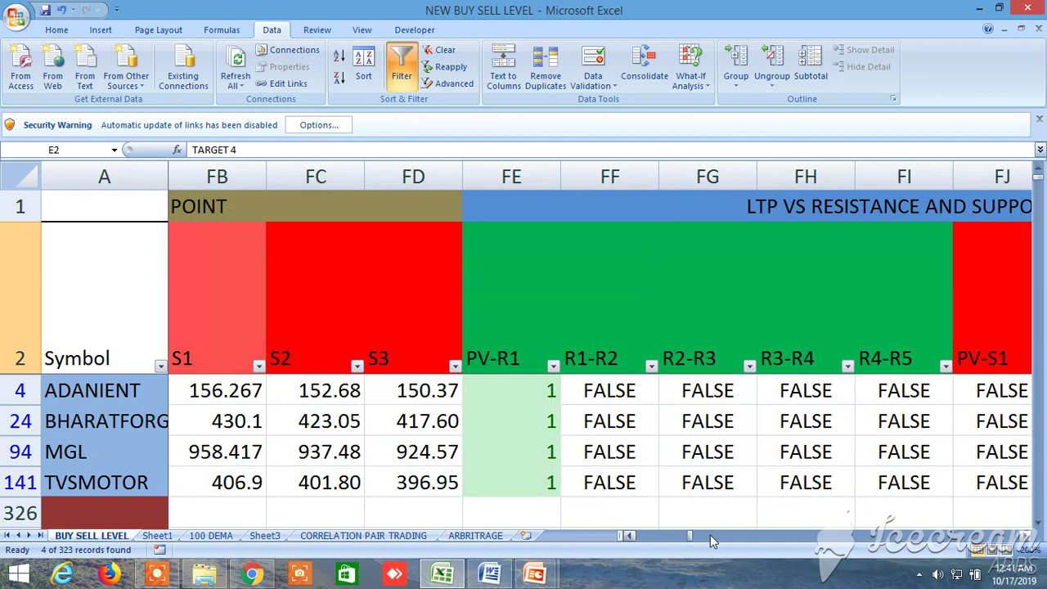
drag(691, 536, 1011, 541)
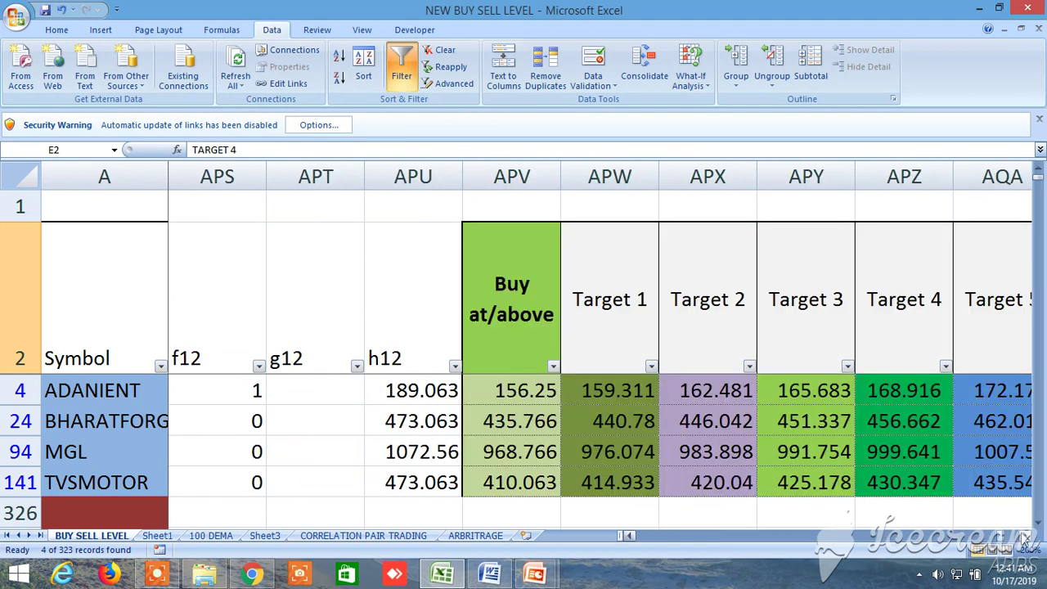
click(1024, 537)
click(1024, 538)
click(1024, 537)
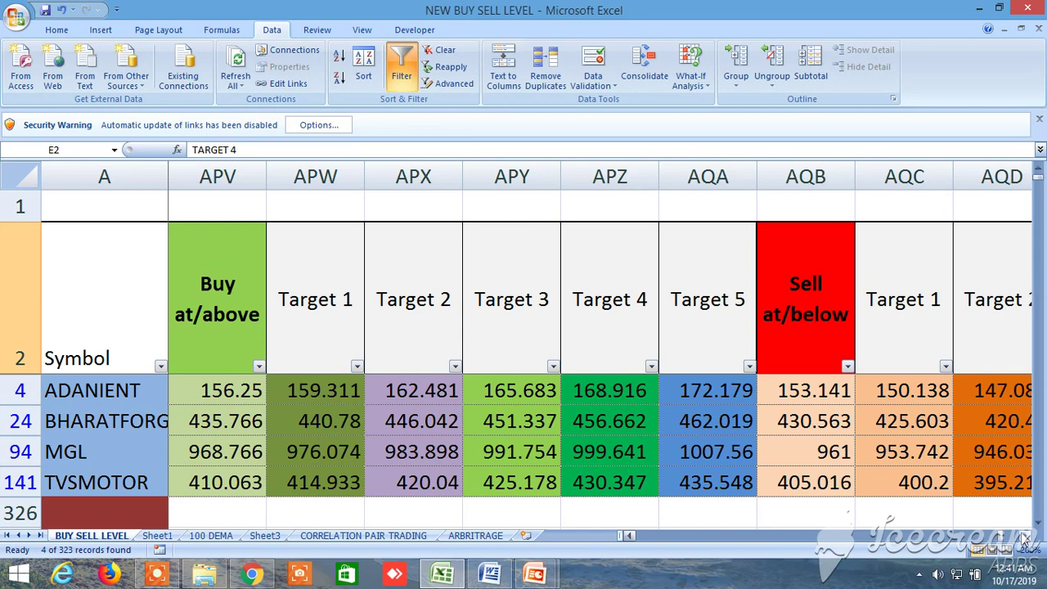
click(1024, 537)
click(1024, 538)
click(1024, 538)
click(1024, 537)
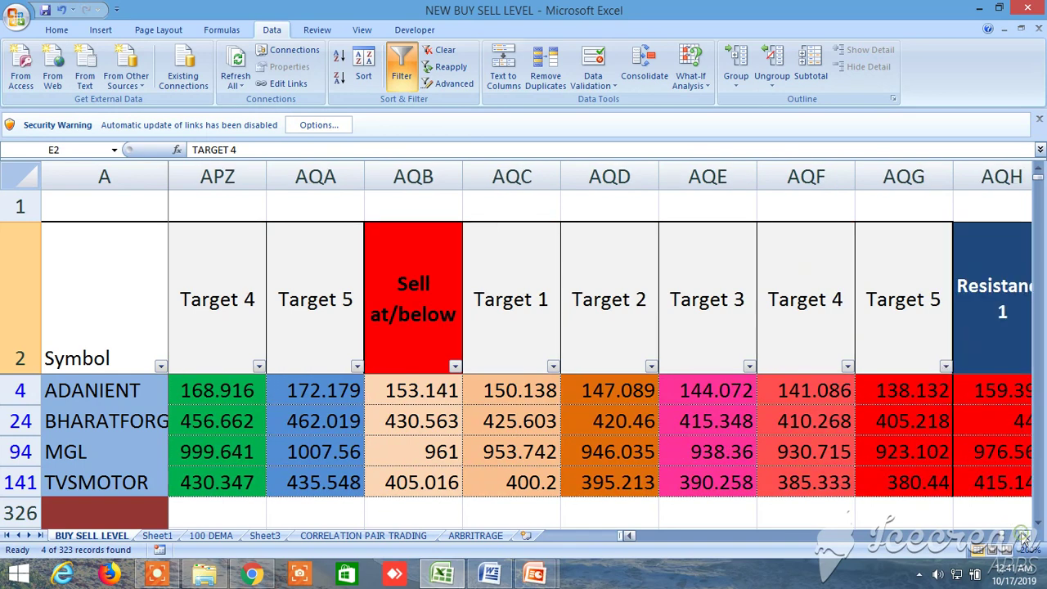
- Return to the sheet's first columns and turn off the filter so that every symbol is listed
drag(1004, 538, 635, 535)
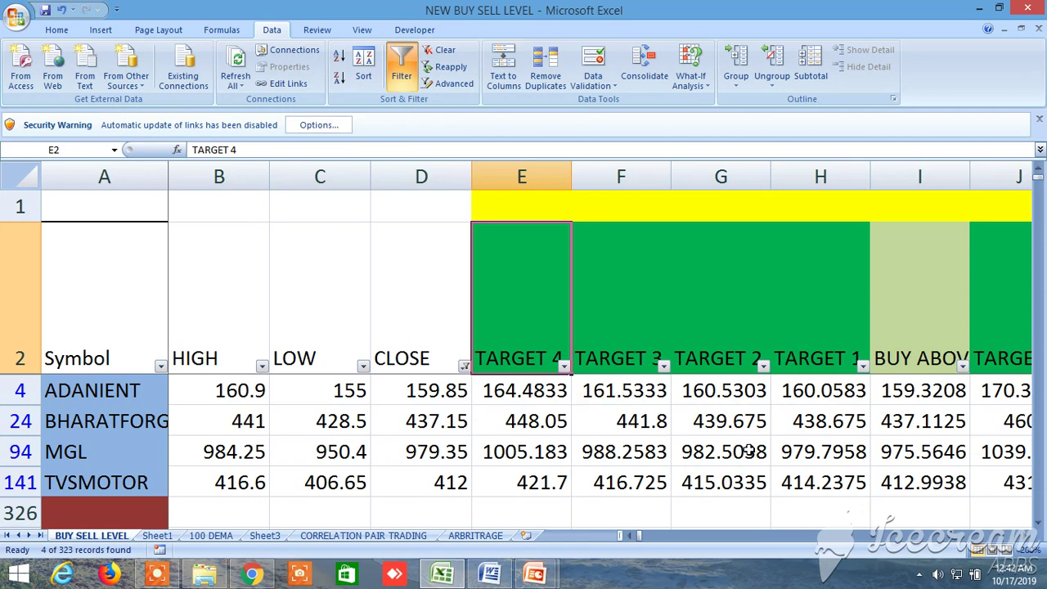
click(411, 67)
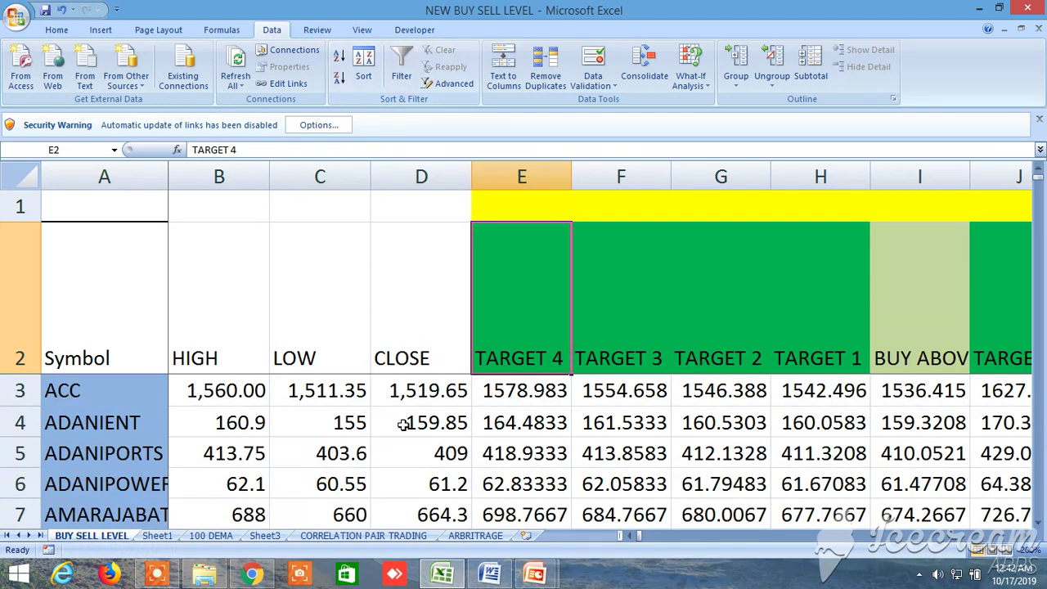
- Look through the full symbol list, from the stocks and commodities to the BANKNIFTY and NIFTY rows
scroll(350, 454, down, 15)
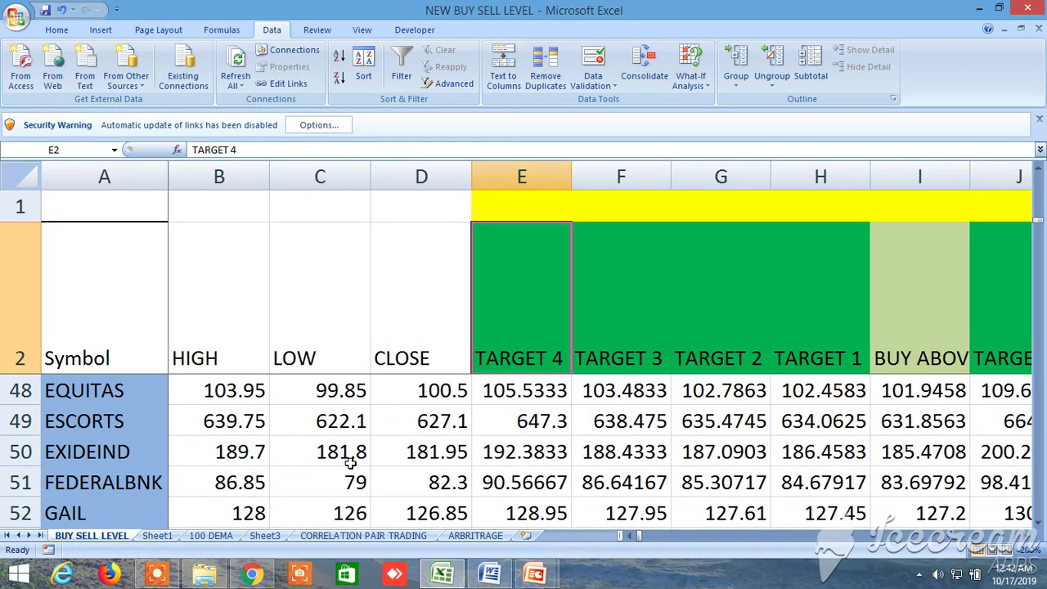
scroll(350, 462, down, 17)
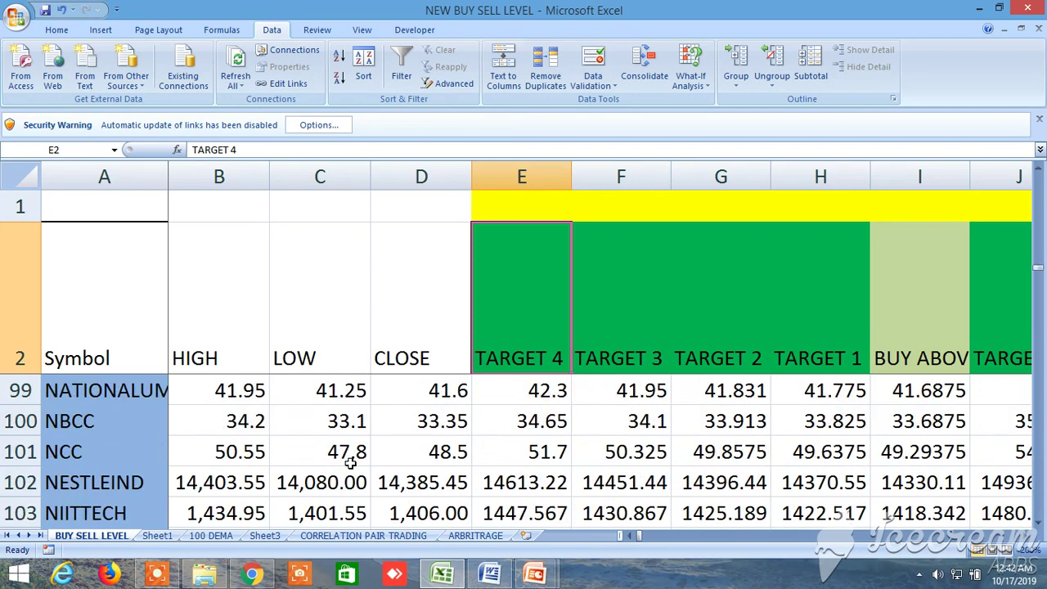
scroll(350, 462, down, 18)
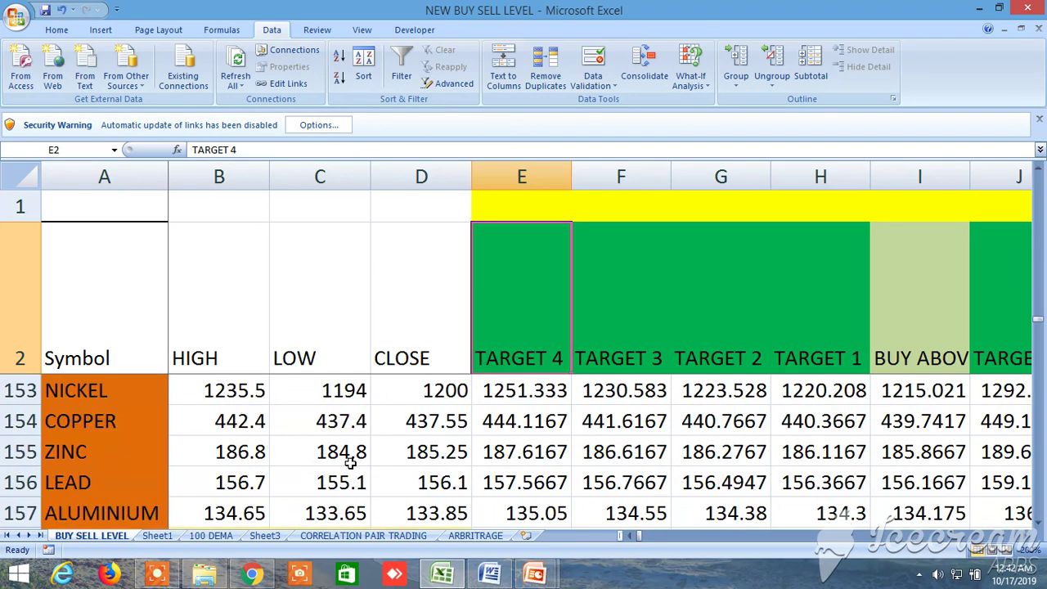
scroll(350, 462, down, 7)
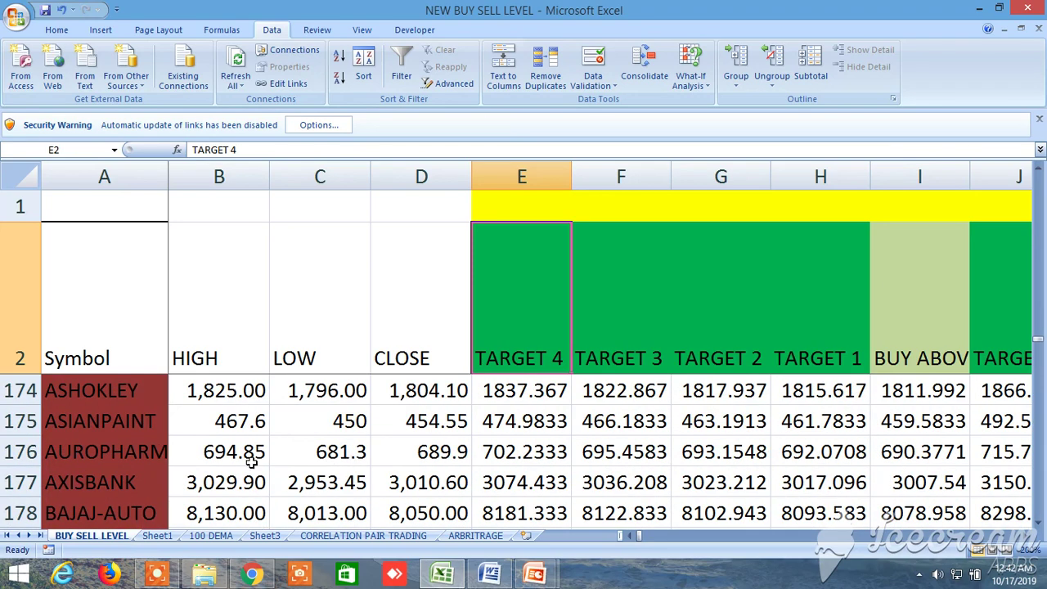
scroll(376, 460, up, 3)
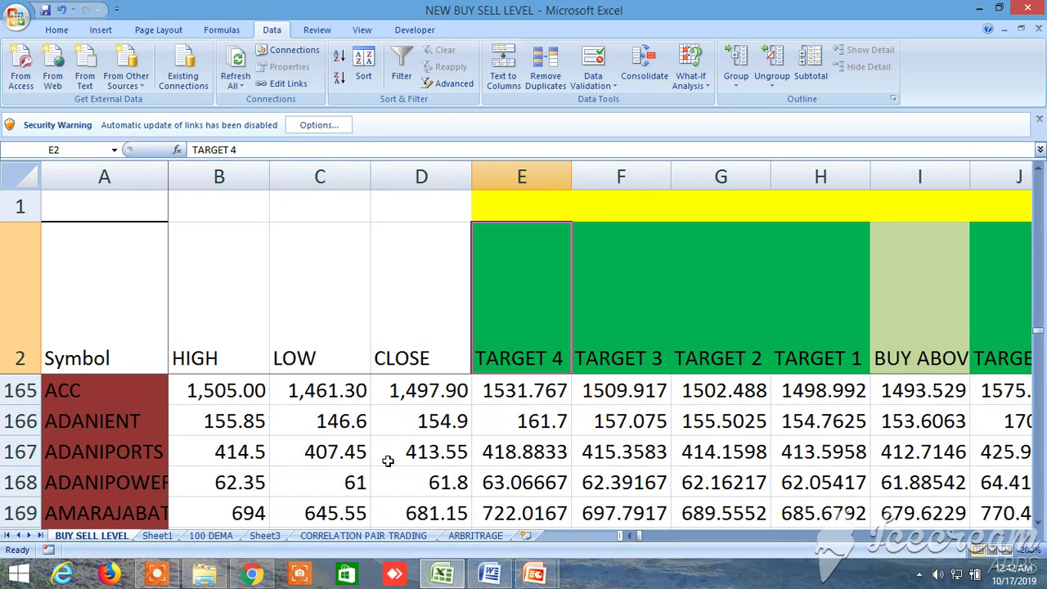
scroll(388, 460, up, 2)
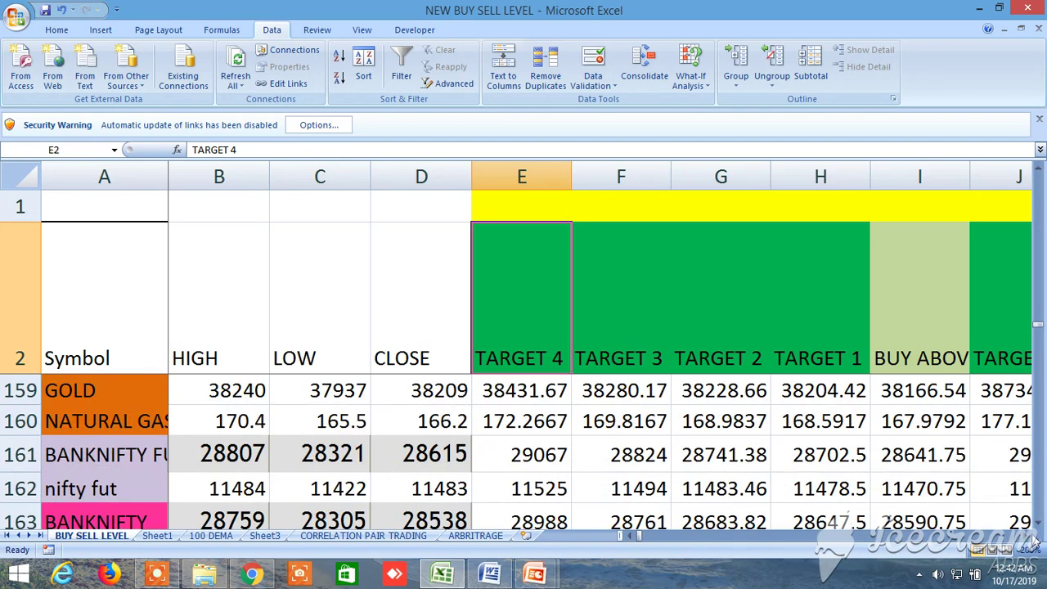
click(1038, 523)
click(1039, 523)
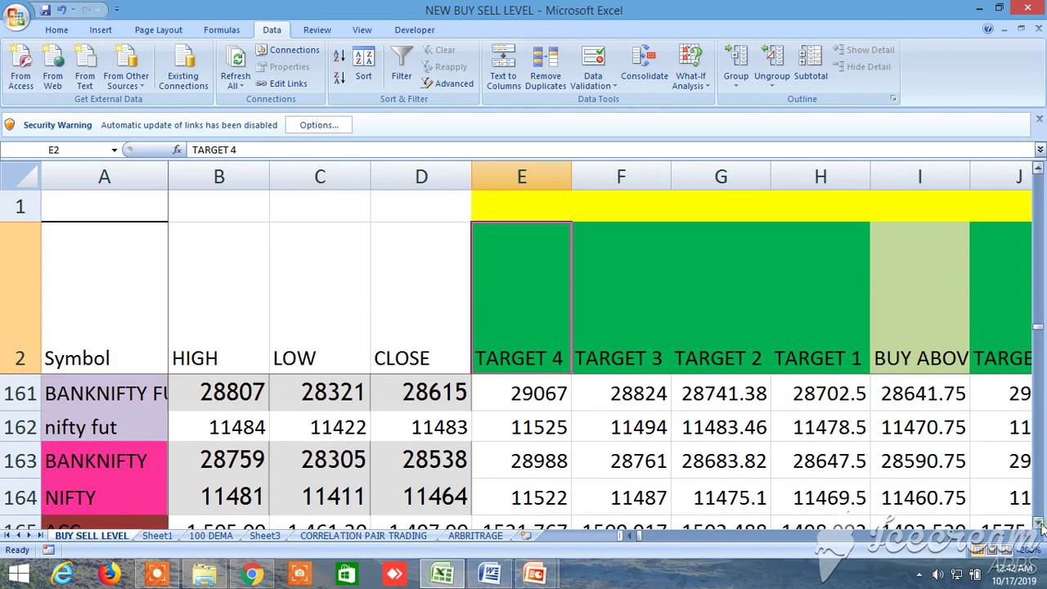
- Go through the BANKNIFTY FUT, nifty fut, BANKNIFTY and NIFTY symbol cells beside their target columns, ending on NIFTY
click(1028, 536)
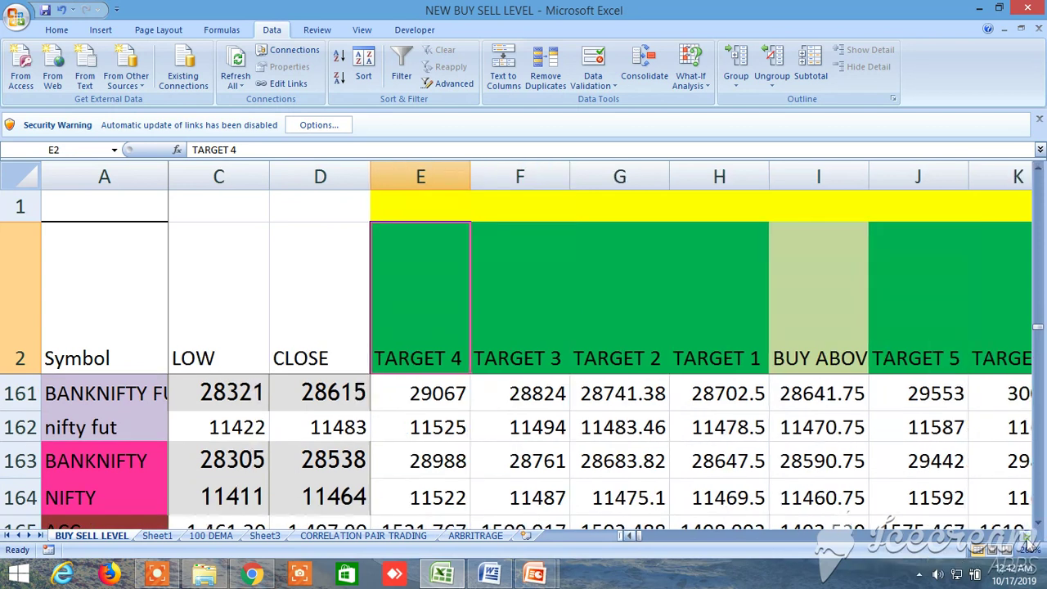
click(1027, 537)
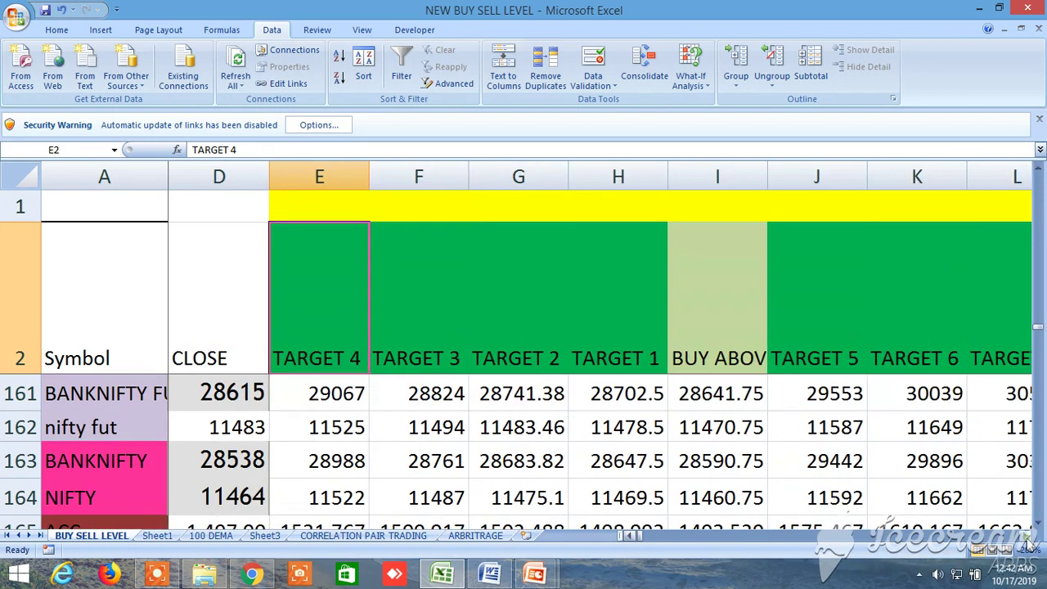
click(131, 393)
click(106, 427)
click(105, 461)
click(102, 495)
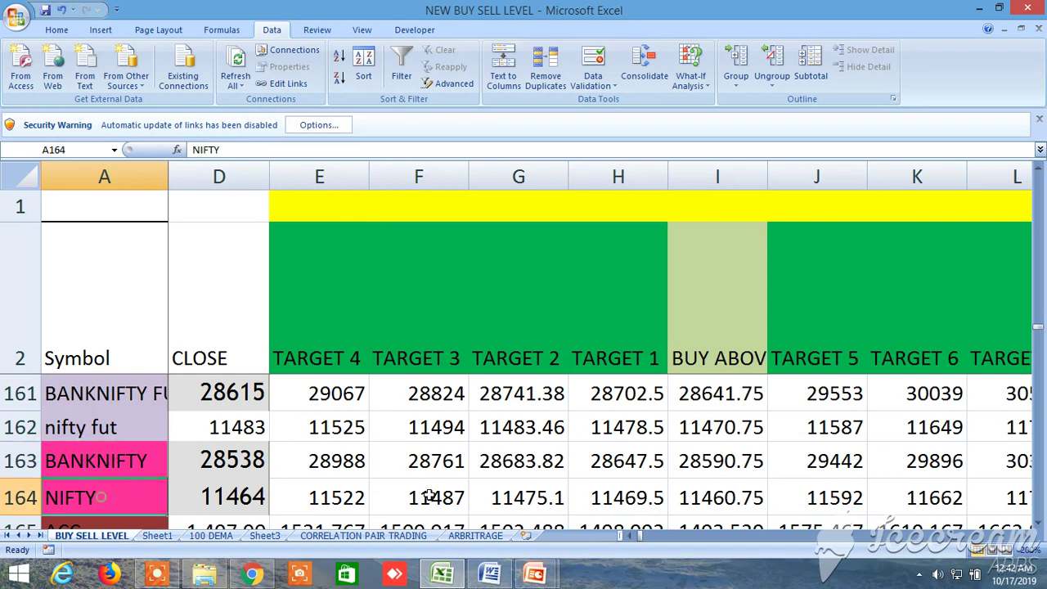
- Examine the index rows across the FIBONACCI LEVEL and PIVOT POINT columns, then return to the HIGH, LOW and CLOSE columns
drag(1027, 537, 1027, 536)
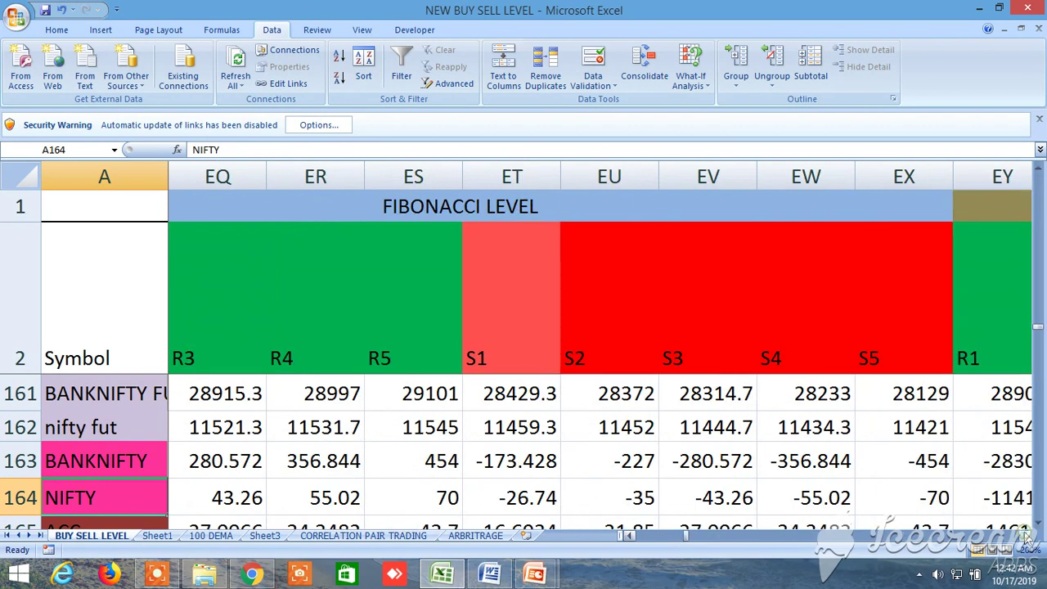
click(1027, 537)
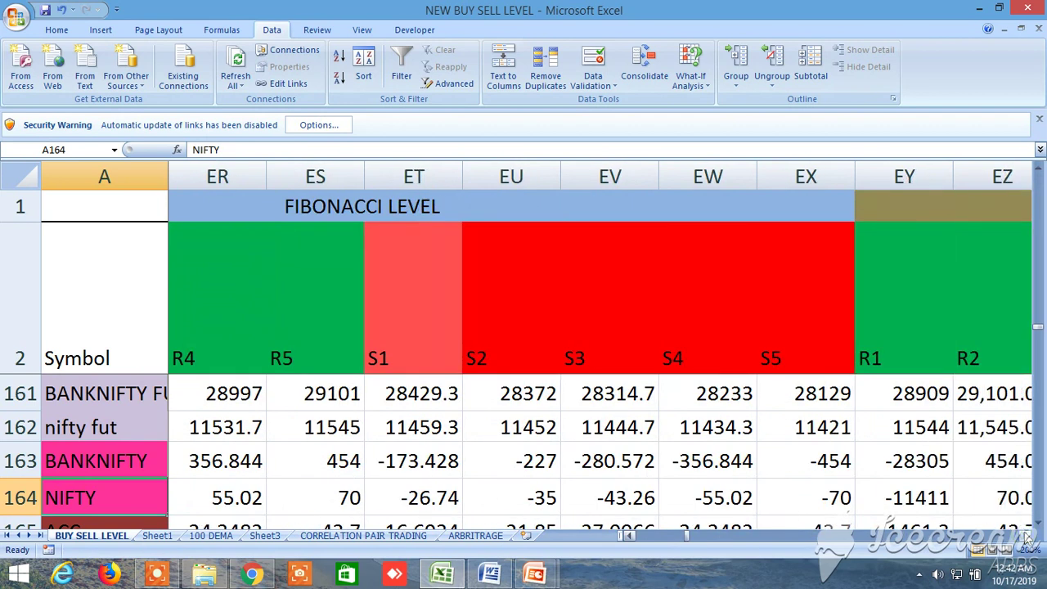
click(1027, 537)
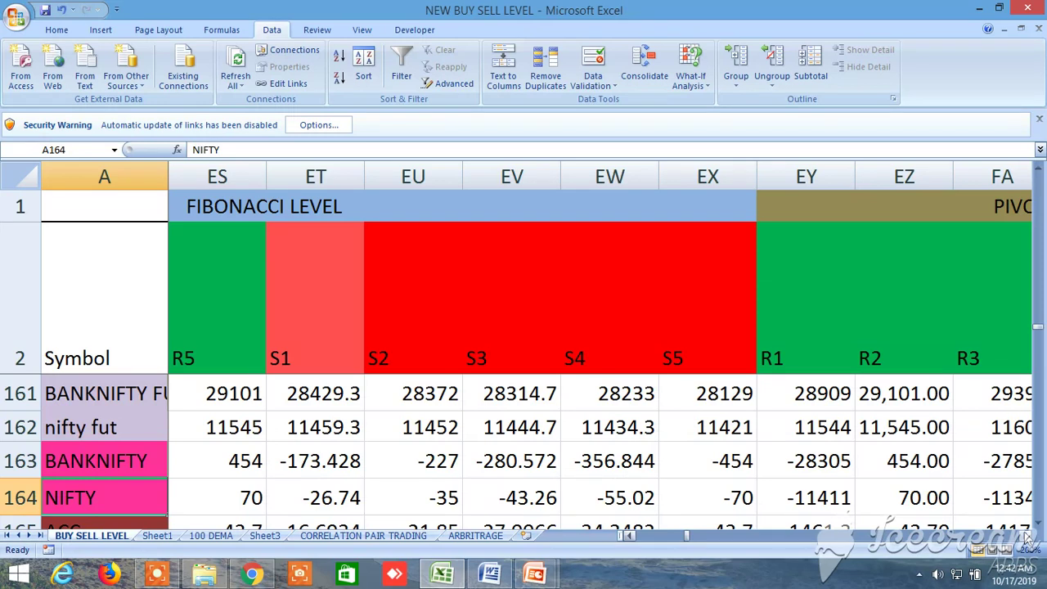
drag(1027, 536, 1028, 537)
click(1028, 537)
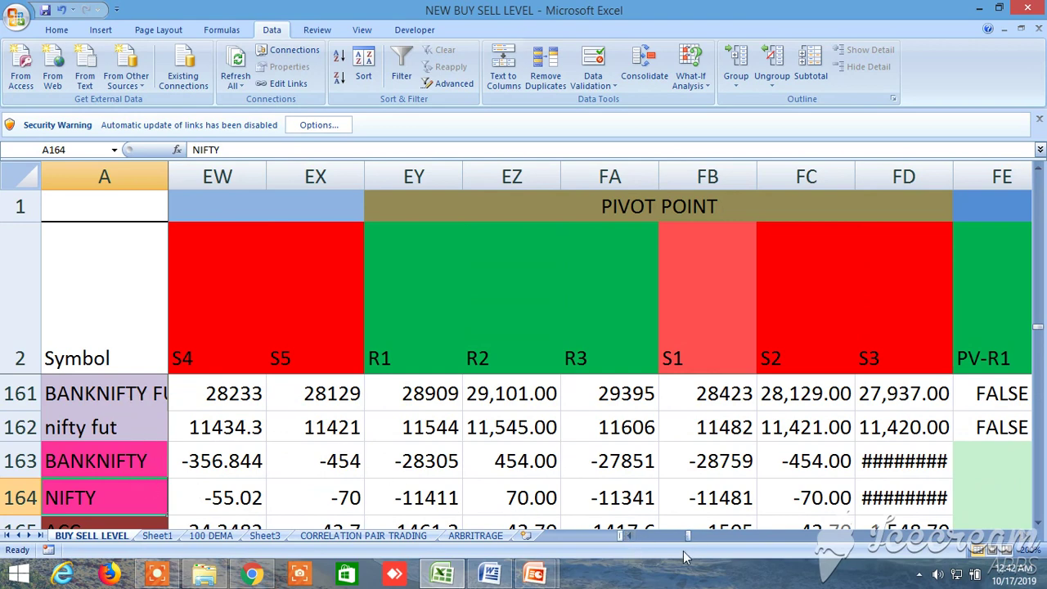
drag(689, 541, 620, 540)
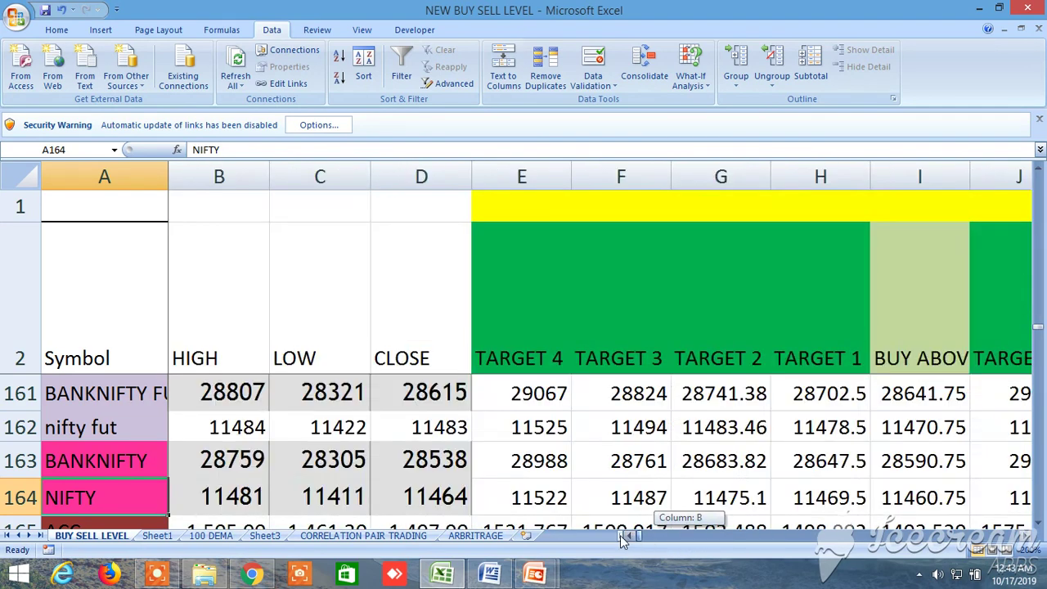
- Review the commodity rows from CRUDEOIL to LEAD, from the sell targets through to the PIVOT POINT columns
scroll(287, 465, down, 3)
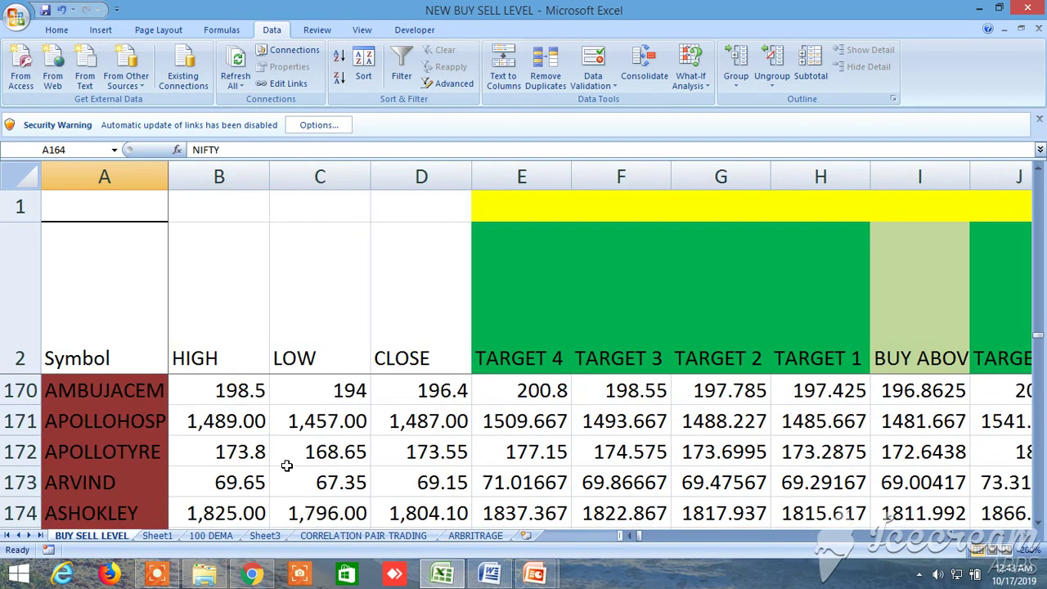
scroll(286, 465, up, 6)
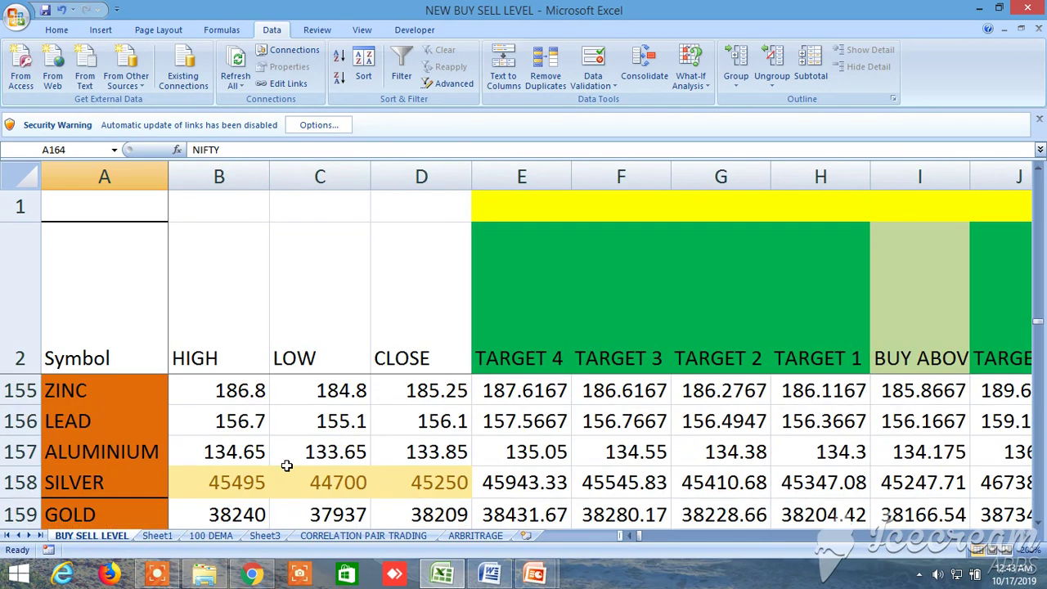
click(1028, 536)
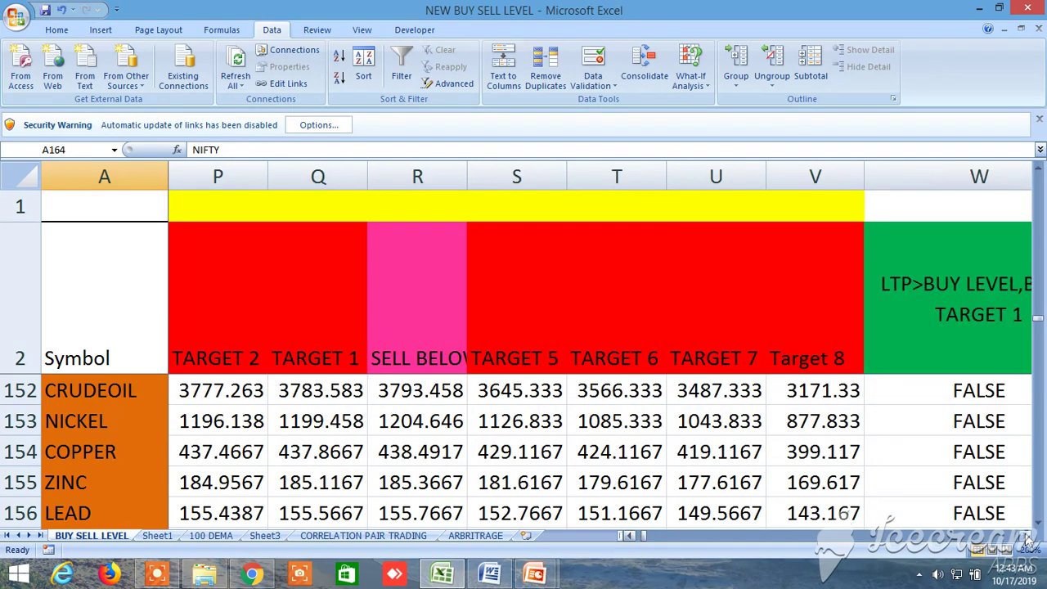
drag(1028, 536, 1027, 536)
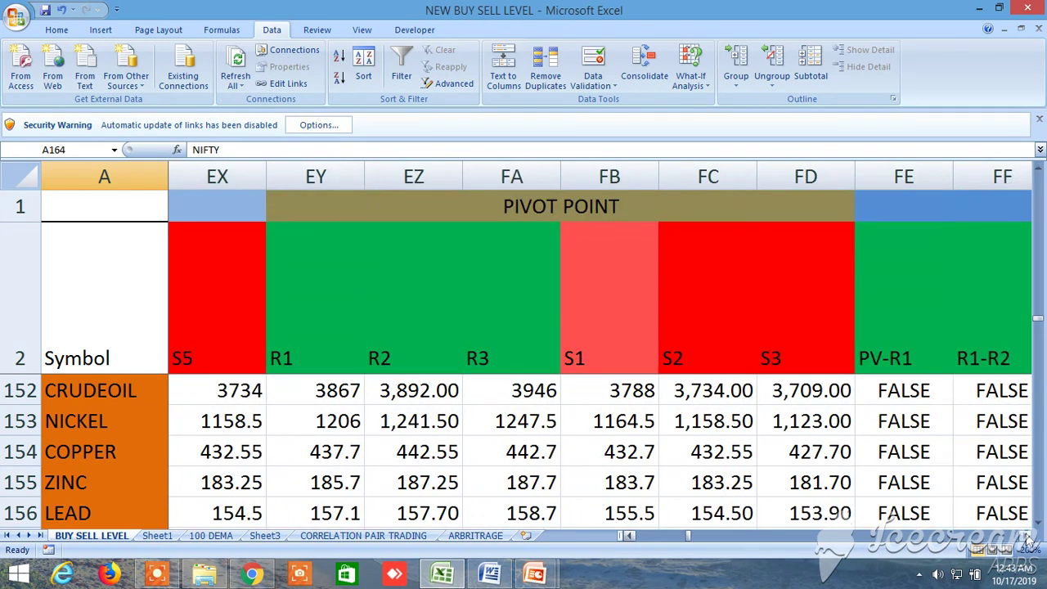
drag(687, 536, 595, 533)
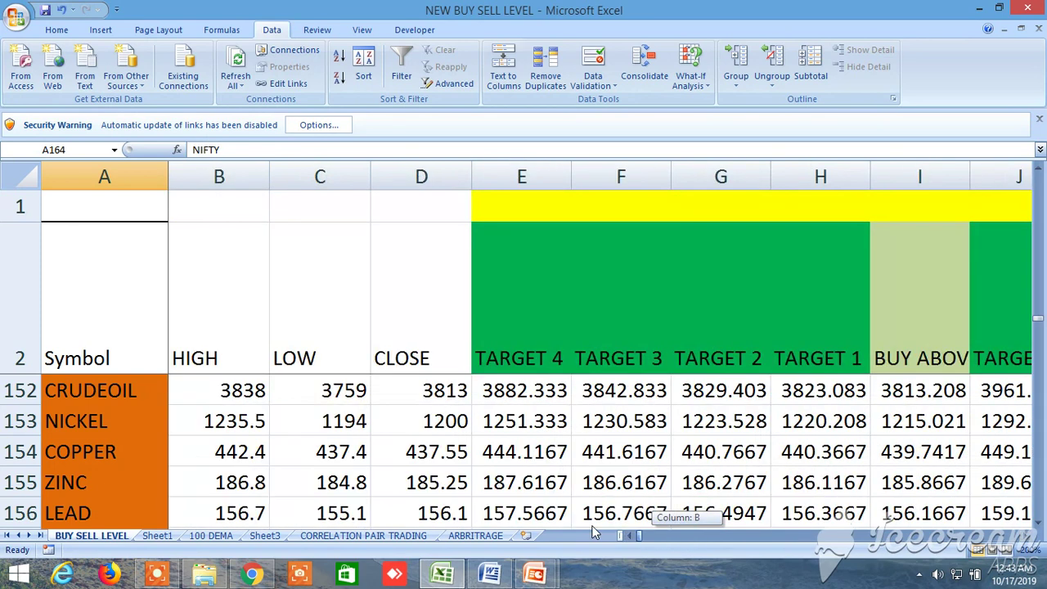
- Examine the LEAD to NATURAL GAS rows across the BUY SELL LEVELS columns up to the targets and ADVANCE and DECLINE columns
click(1037, 521)
click(1037, 522)
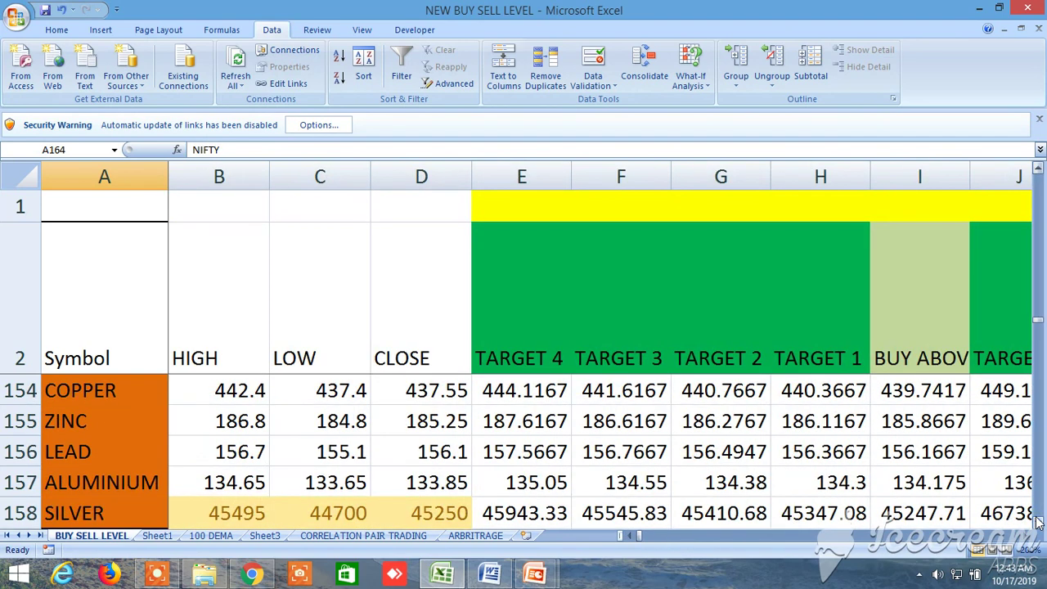
click(1037, 522)
click(1038, 522)
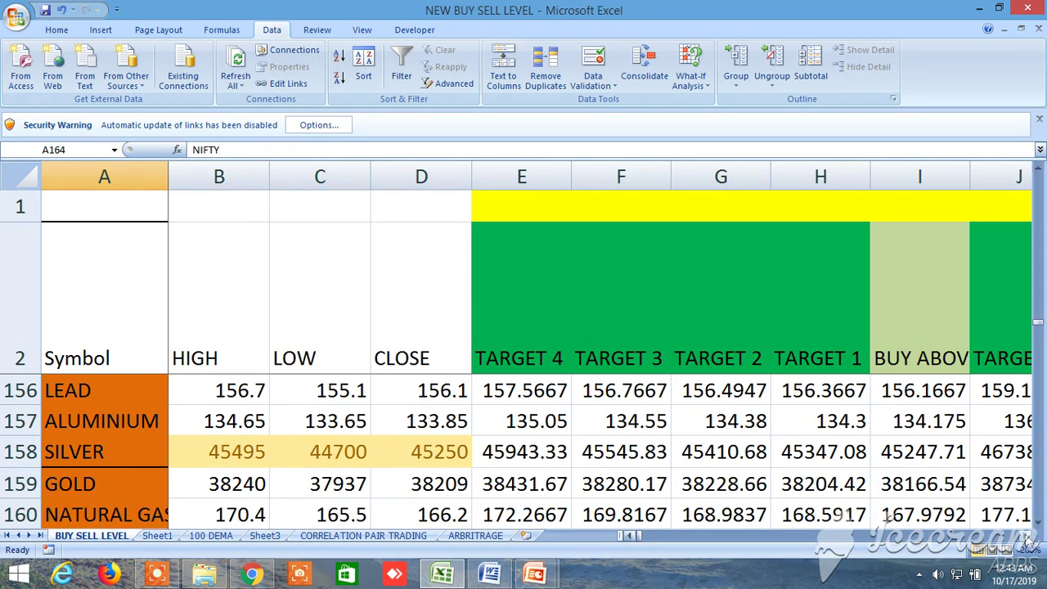
click(1028, 536)
click(1028, 537)
click(1027, 537)
click(1027, 536)
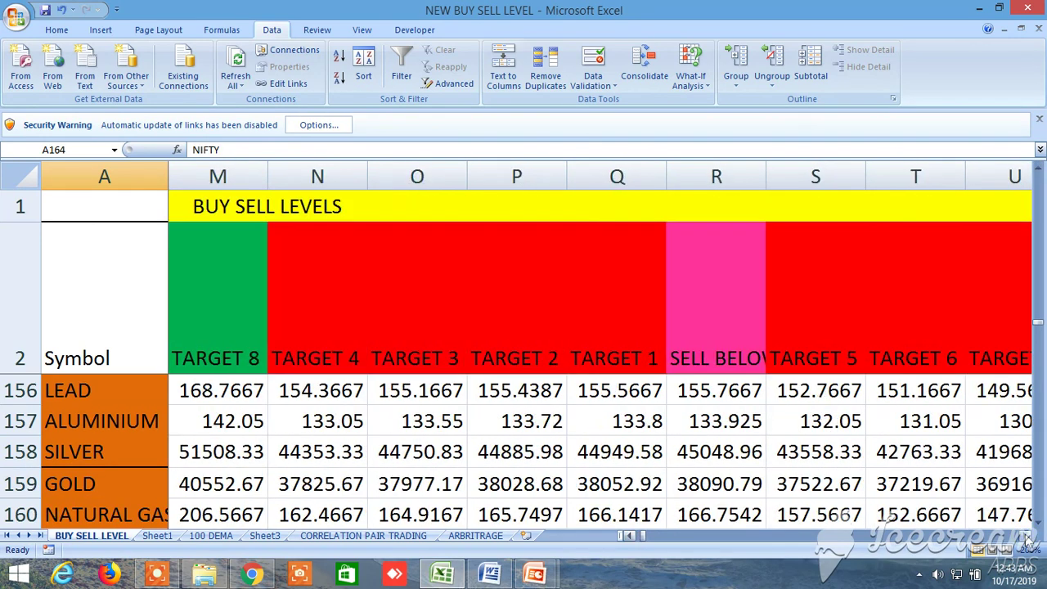
click(1028, 537)
click(1027, 536)
click(1028, 537)
click(1028, 536)
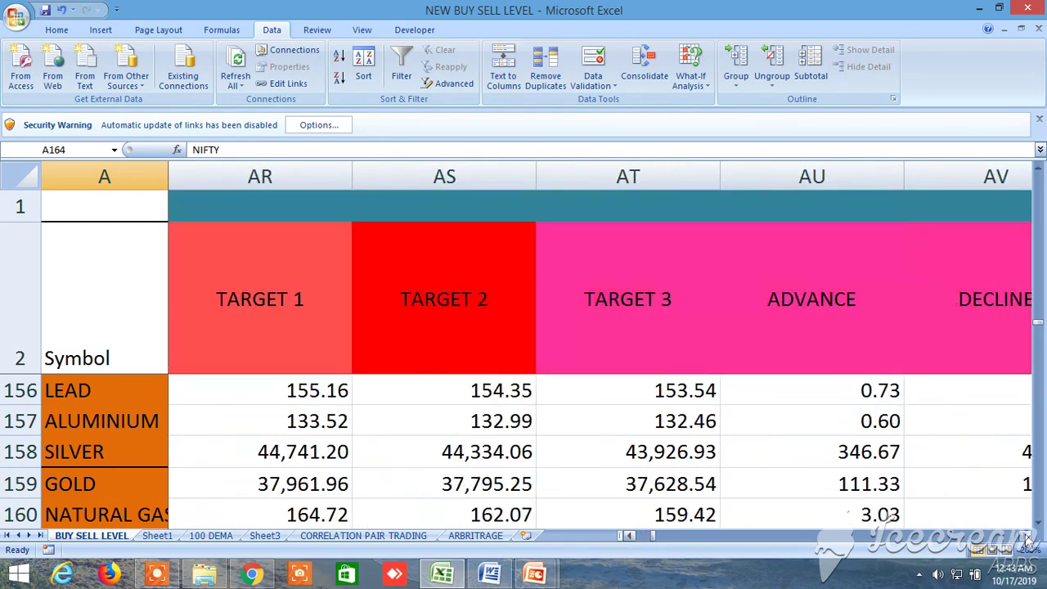
- Look through the same commodities' AVERAGE PRICES, EMA, DEMA, stochastic, crossover and PROBABILITY columns
click(1027, 536)
click(1028, 536)
click(1027, 536)
click(1027, 537)
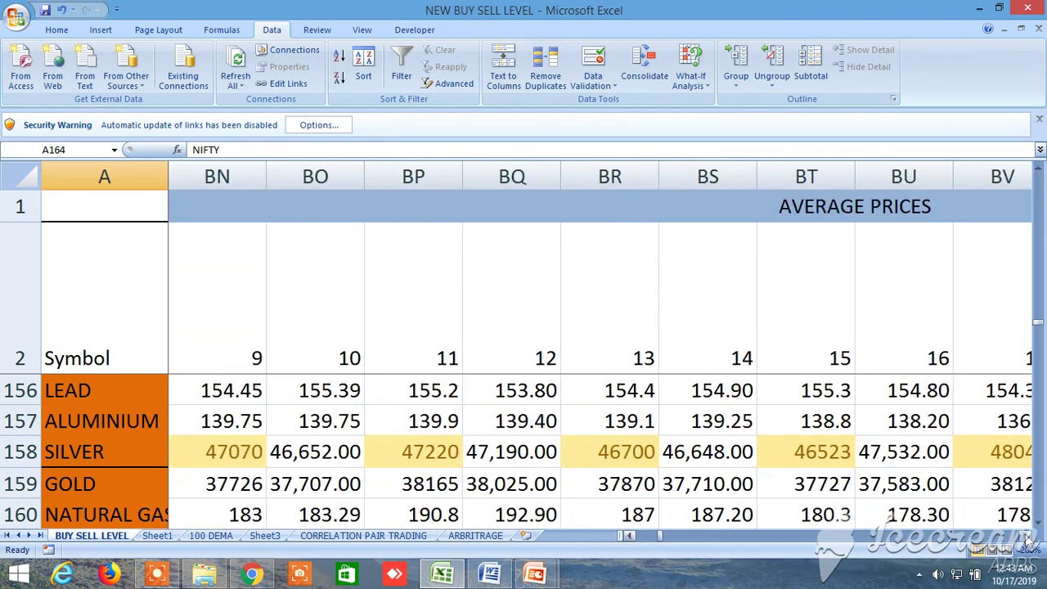
click(1027, 537)
click(1027, 537)
click(1027, 537)
click(1027, 537)
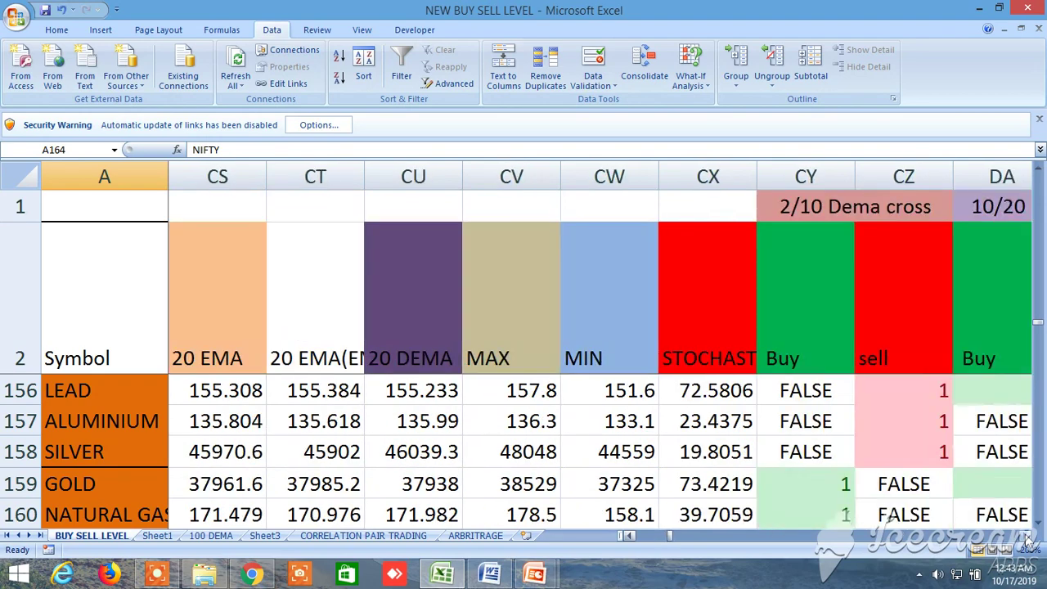
click(1028, 537)
click(1027, 536)
click(1027, 537)
click(1027, 537)
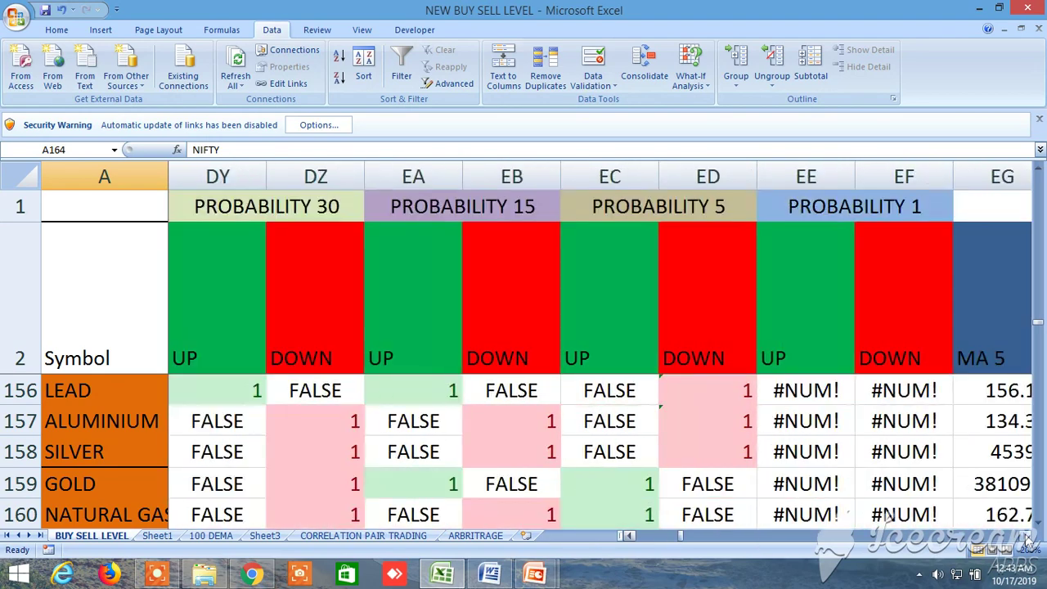
- Review the commodities' Fibonacci, pivot point and LTP versus resistance and support columns, and return to the first columns
click(1027, 537)
click(1027, 537)
click(1028, 537)
click(1027, 537)
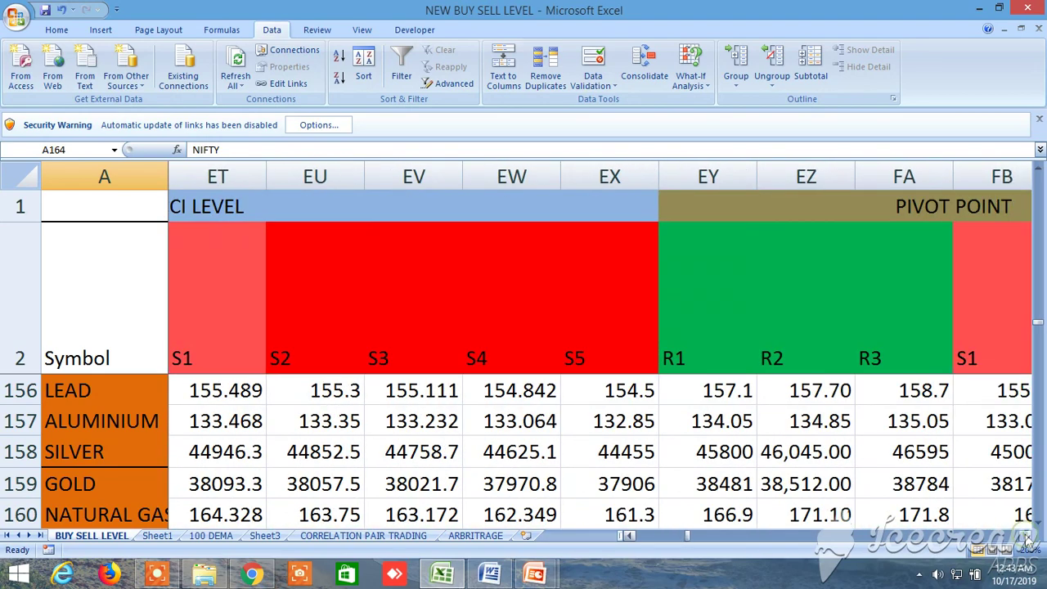
click(1027, 536)
click(1028, 537)
click(1028, 536)
click(1027, 536)
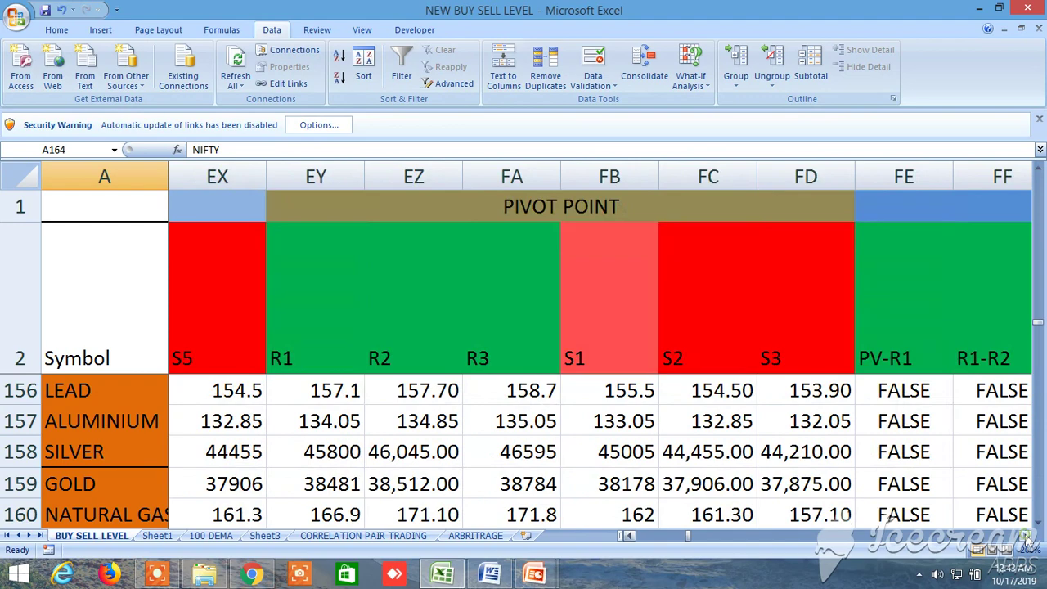
click(693, 535)
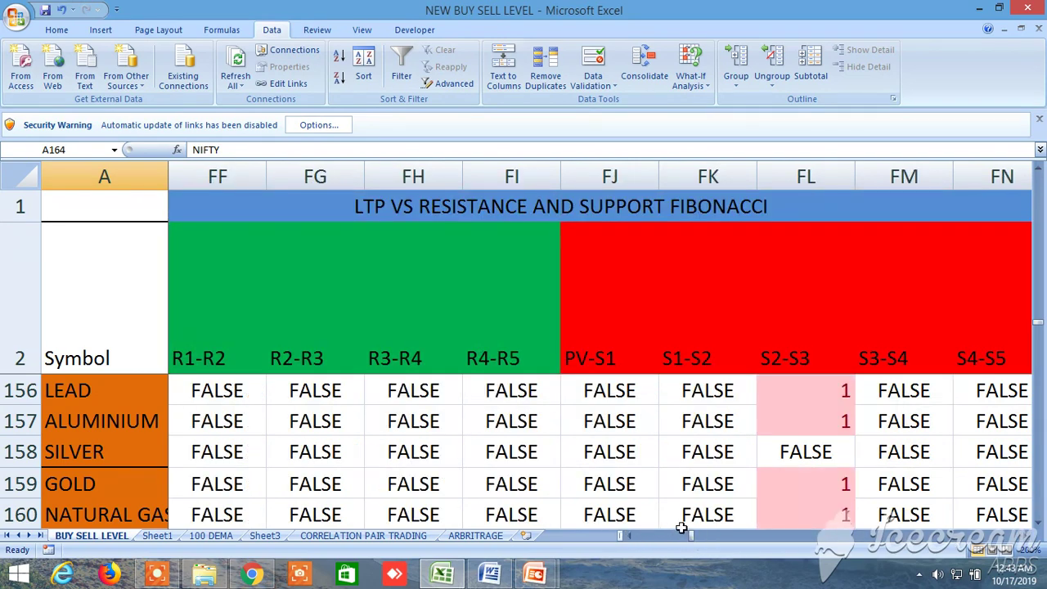
drag(691, 537, 624, 535)
- Look through the stock rows down to BHARATFORG and across their targets, volatility, average price and crossover columns
scroll(443, 472, down, 2)
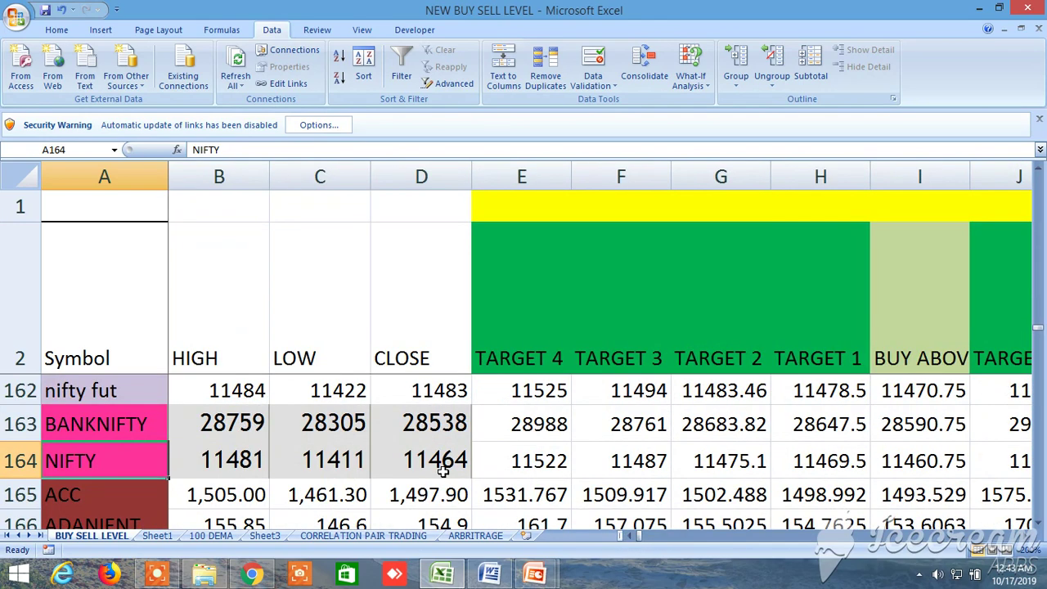
scroll(442, 472, down, 3)
scroll(443, 472, down, 4)
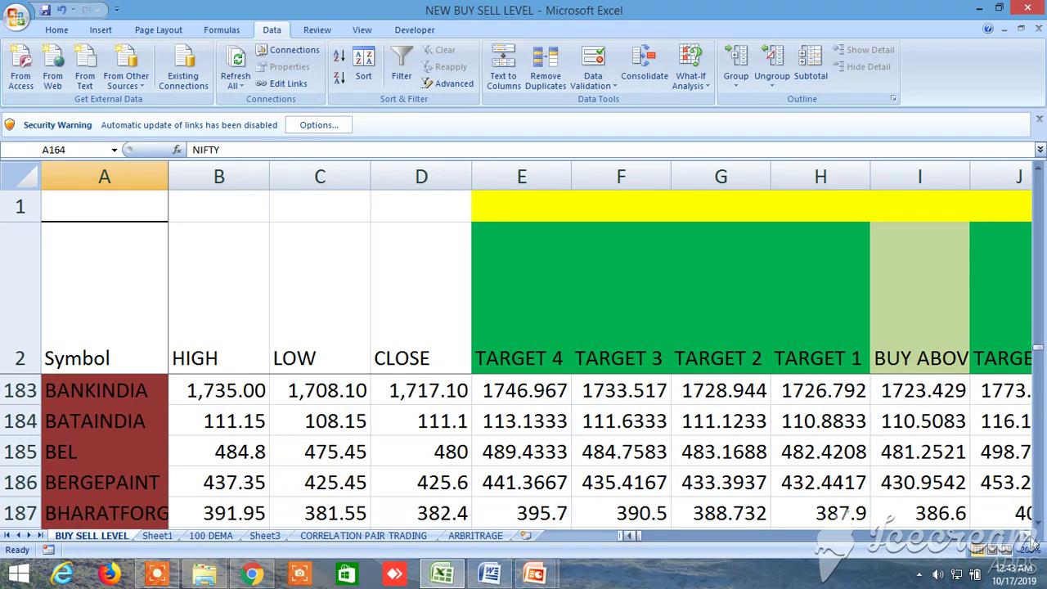
scroll(1030, 542, right, 10)
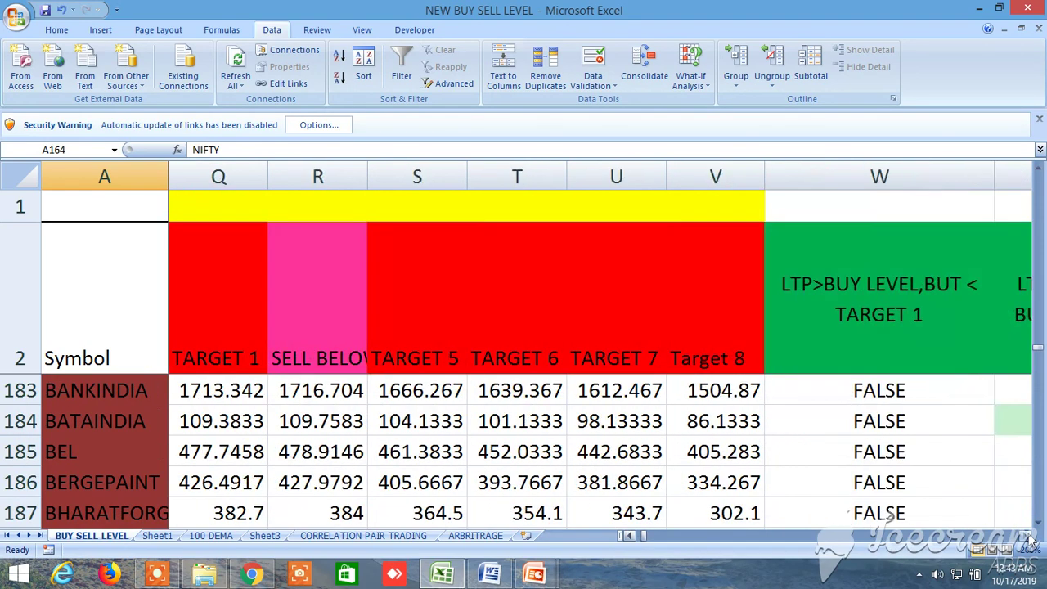
scroll(1030, 543, right, 14)
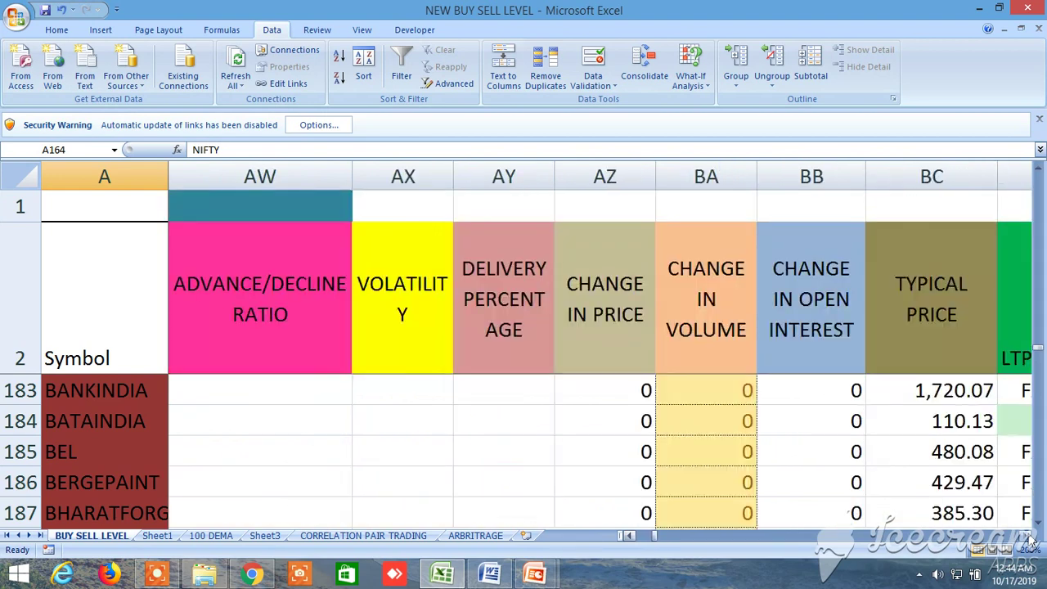
scroll(1030, 542, right, 15)
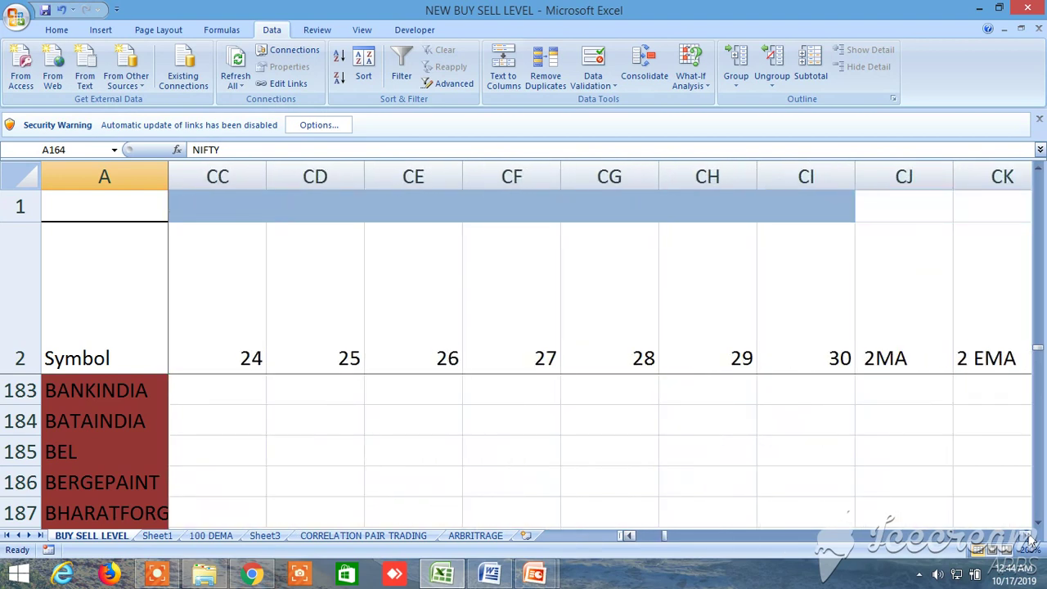
scroll(1030, 542, right, 8)
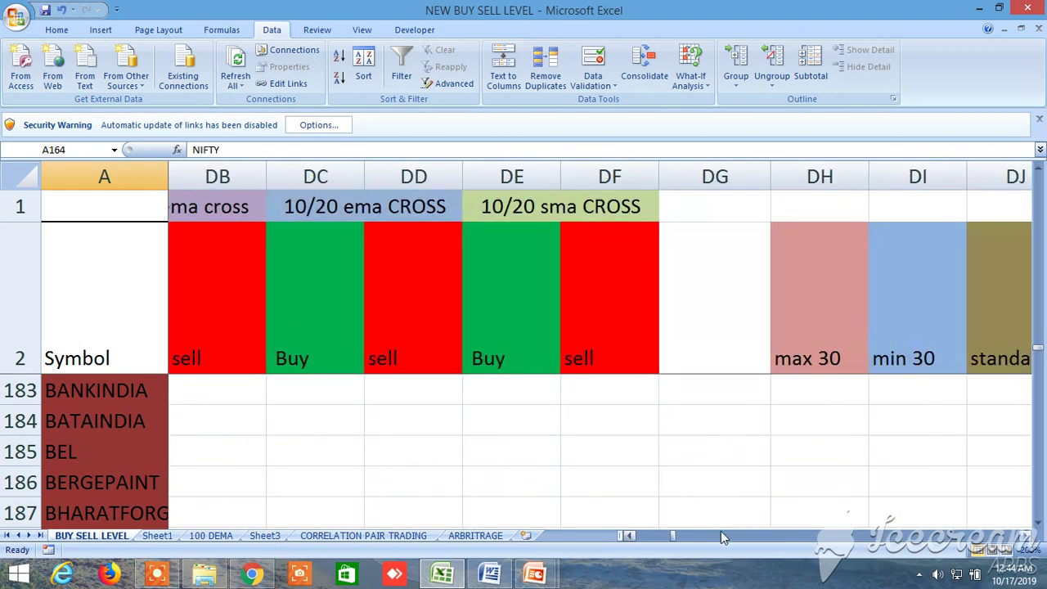
drag(672, 535, 619, 537)
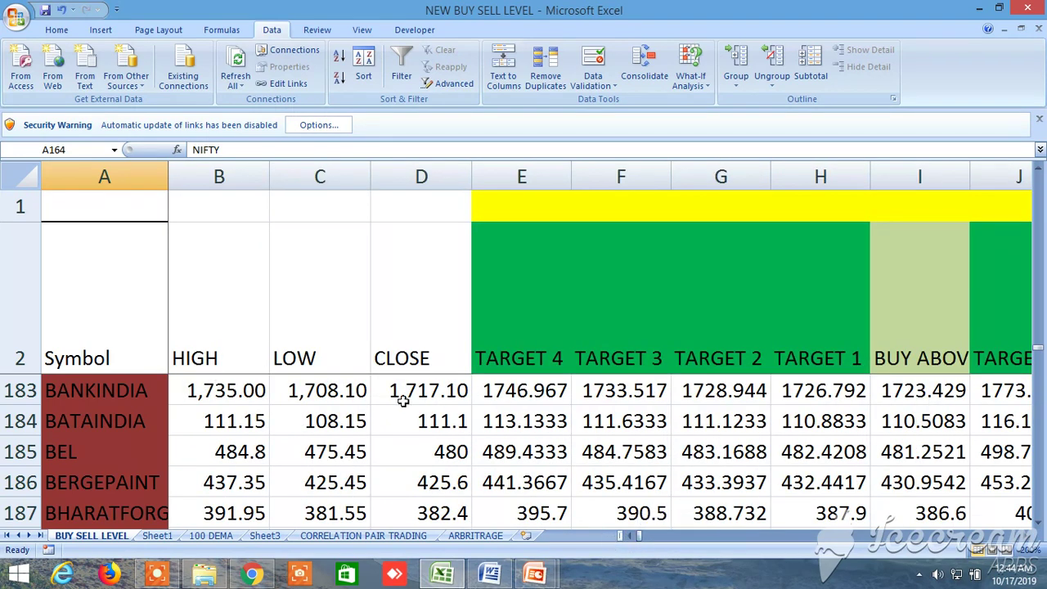
- Switch to Chrome and view the TATAMOTORS19OCTFUT chart in Zerodha Kite
click(251, 575)
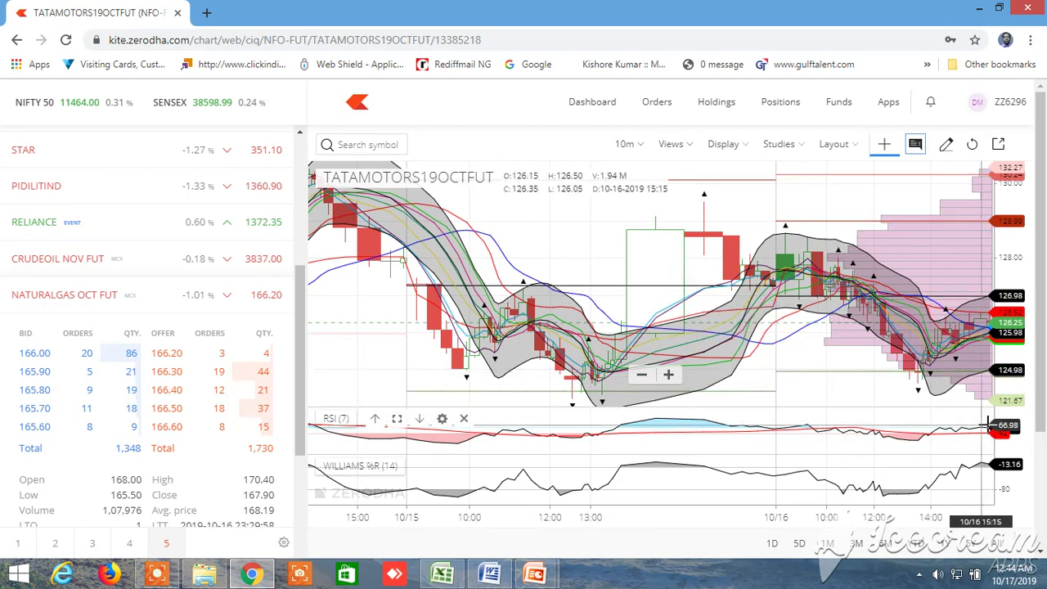
click(158, 575)
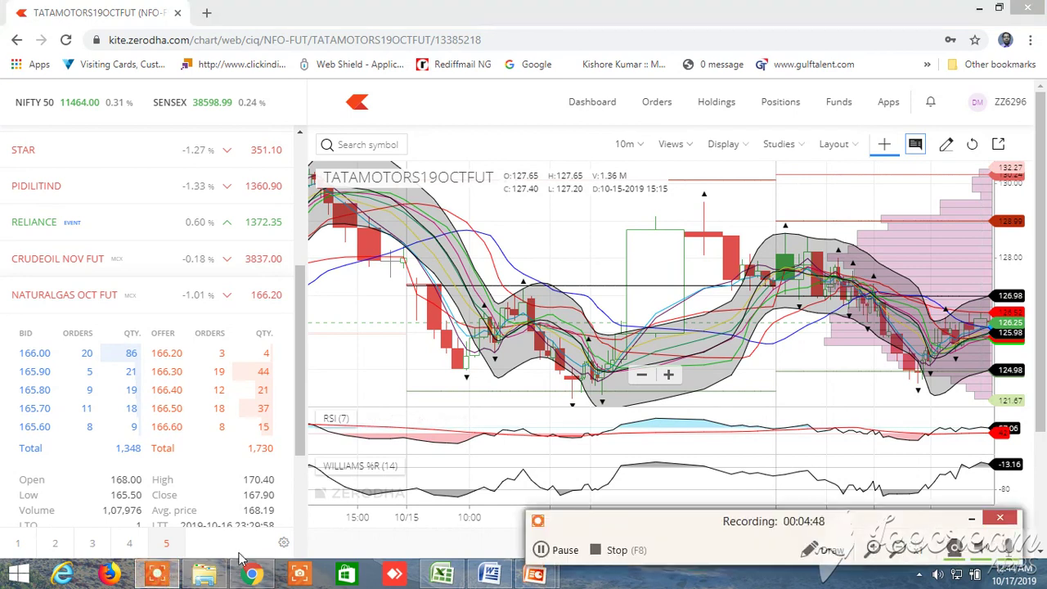